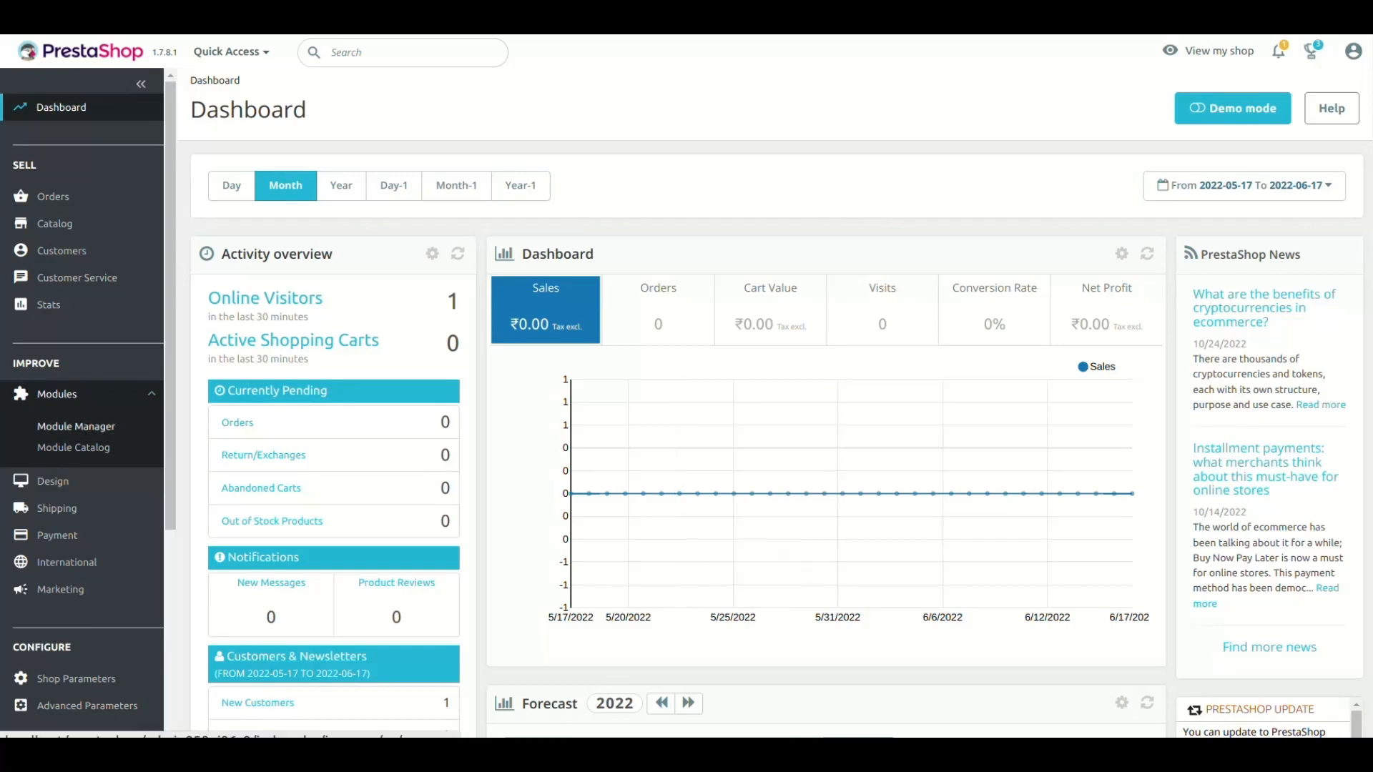
# - Upload and install the Zoho CRM connector module archive through the Module Manager, and open the module's configuration
pyautogui.click(76, 426)
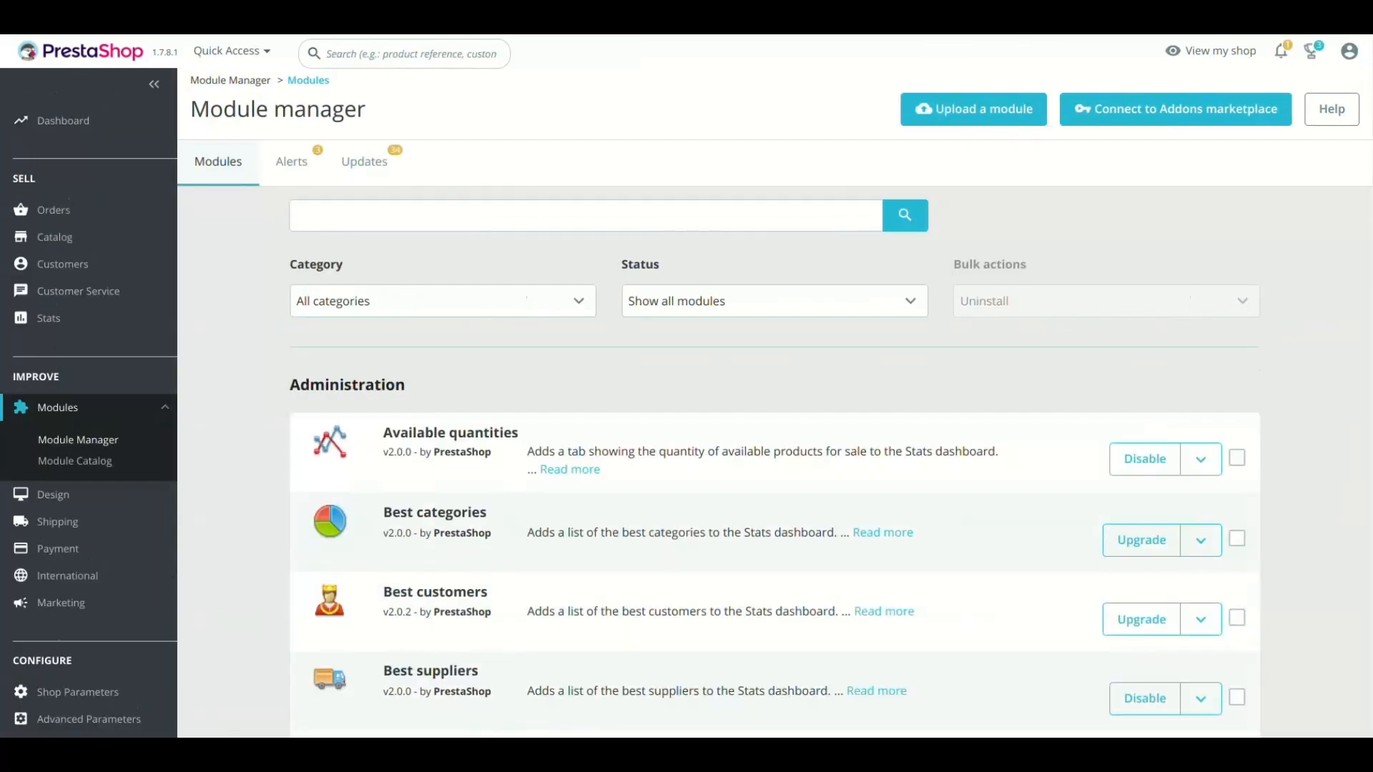
pyautogui.click(973, 109)
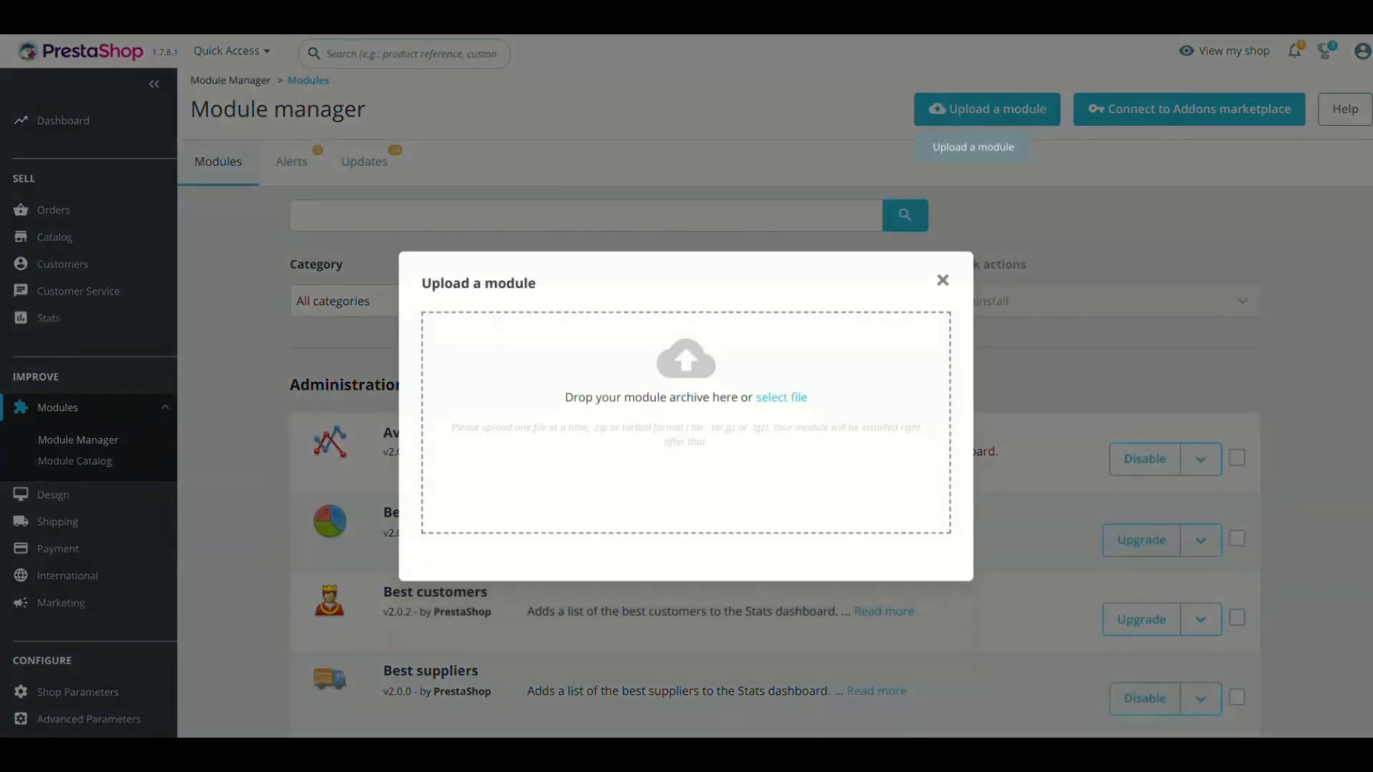
pyautogui.click(781, 397)
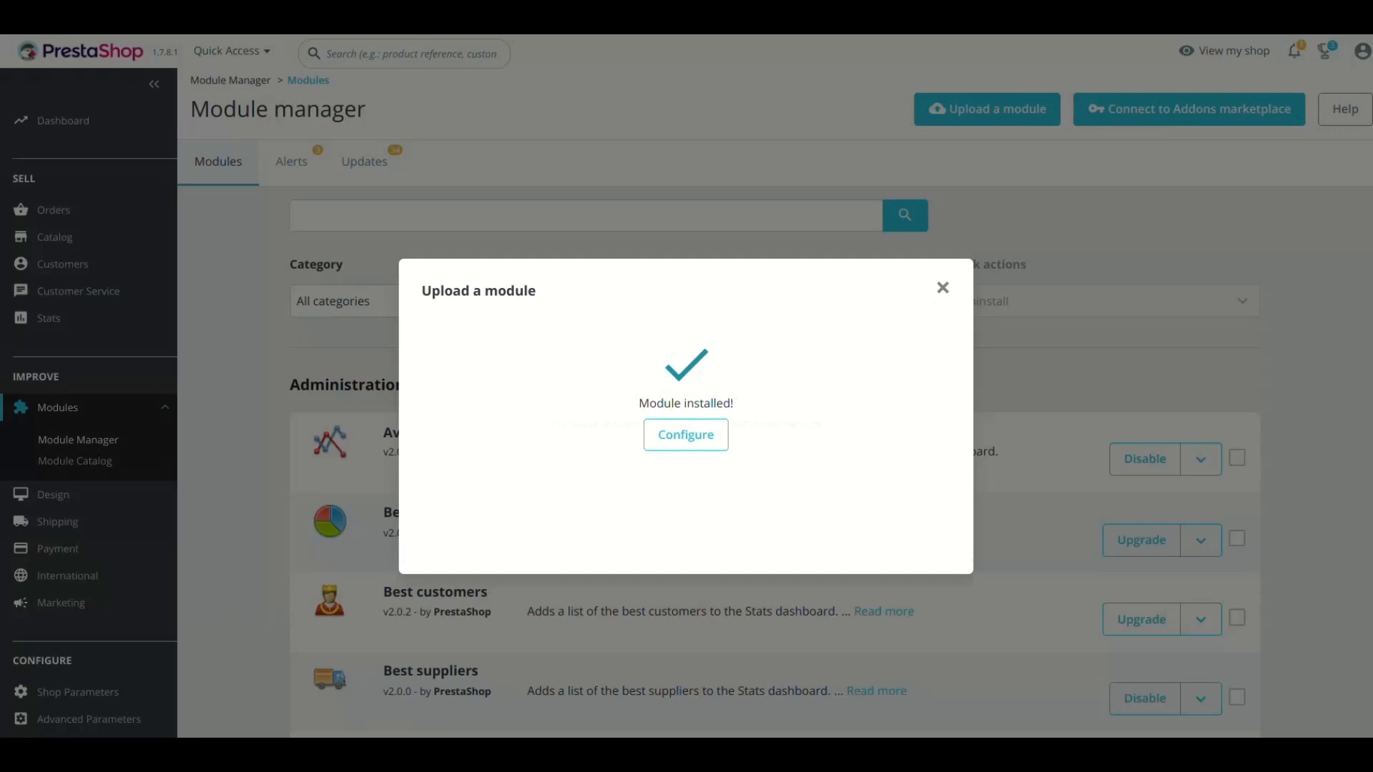
pyautogui.click(686, 435)
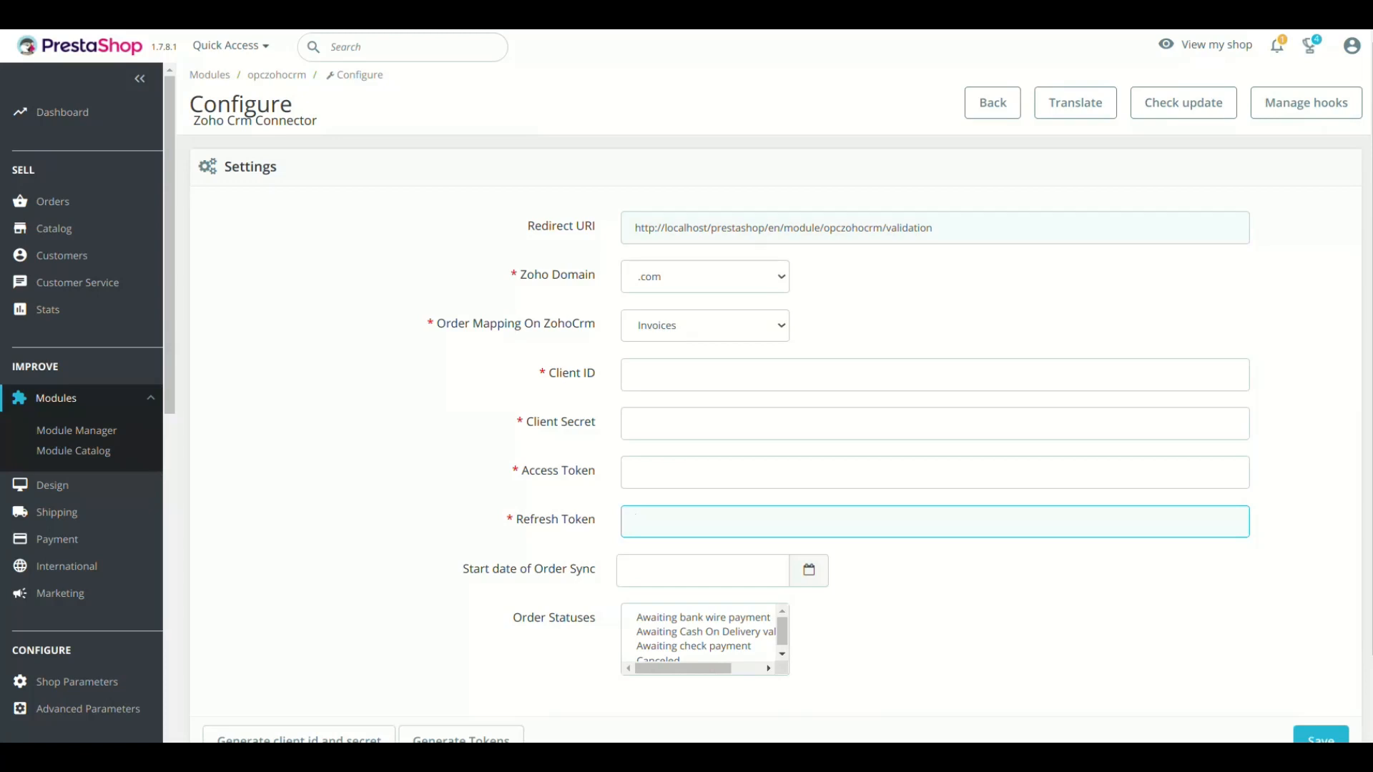
# - Copy the connector's redirect URI and go to the Zoho developer console to generate the client ID and secret
pyautogui.tripleClick(720, 227)
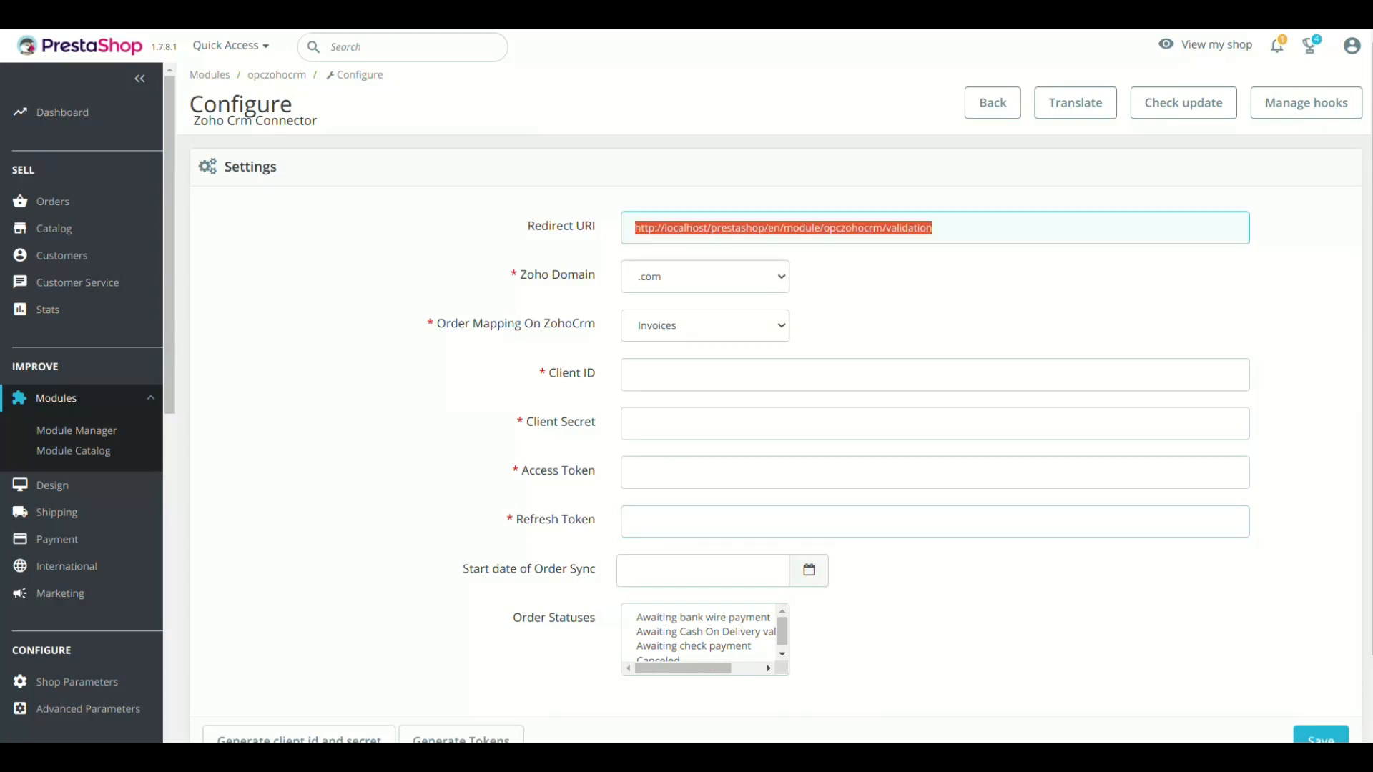
pyautogui.scroll(-2, 776, 429)
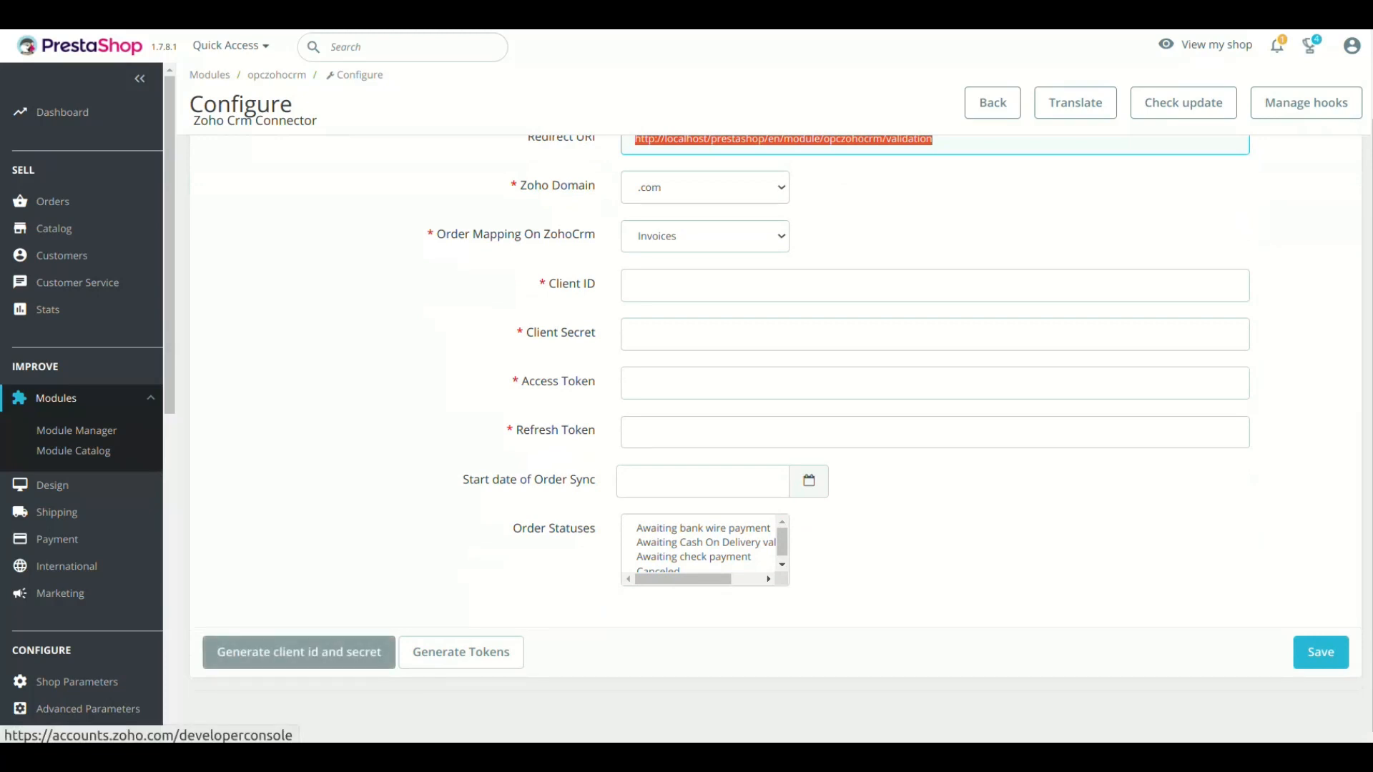
pyautogui.click(299, 652)
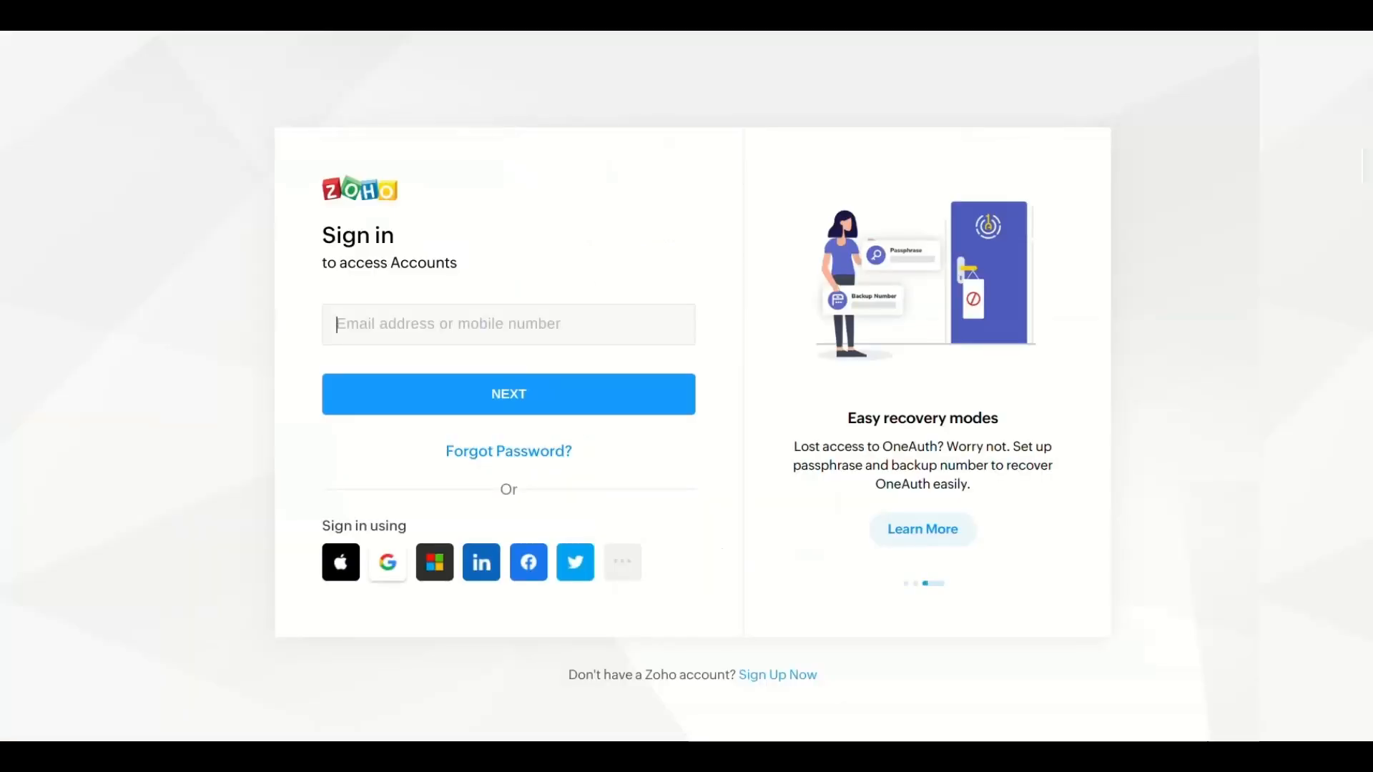
# - Sign in to the Zoho API Console with the saved account e-mail address
pyautogui.write('su')
pyautogui.press('Down')
pyautogui.press('Return')
pyautogui.press('Return')
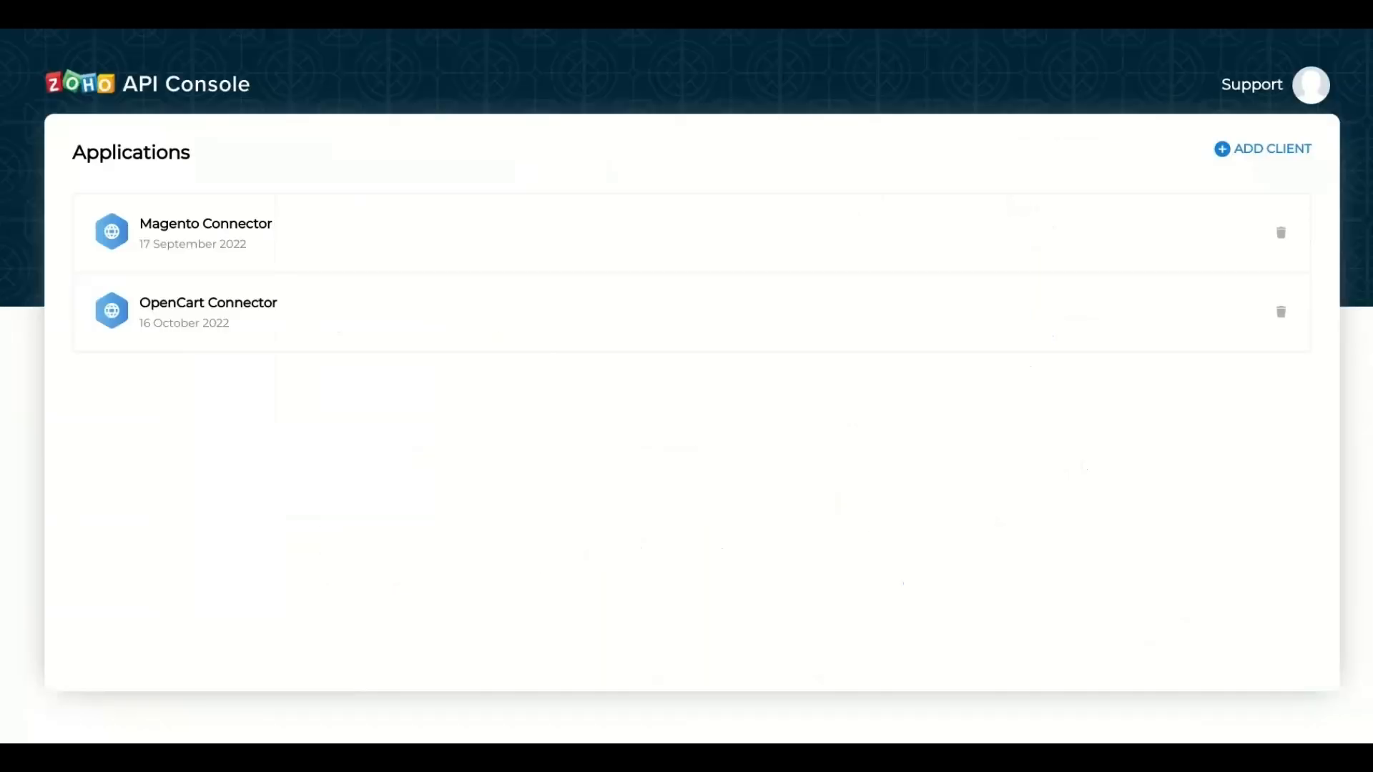
# - Add a new server-based application client with the name Prestashop Inventory Connector
pyautogui.click(1263, 148)
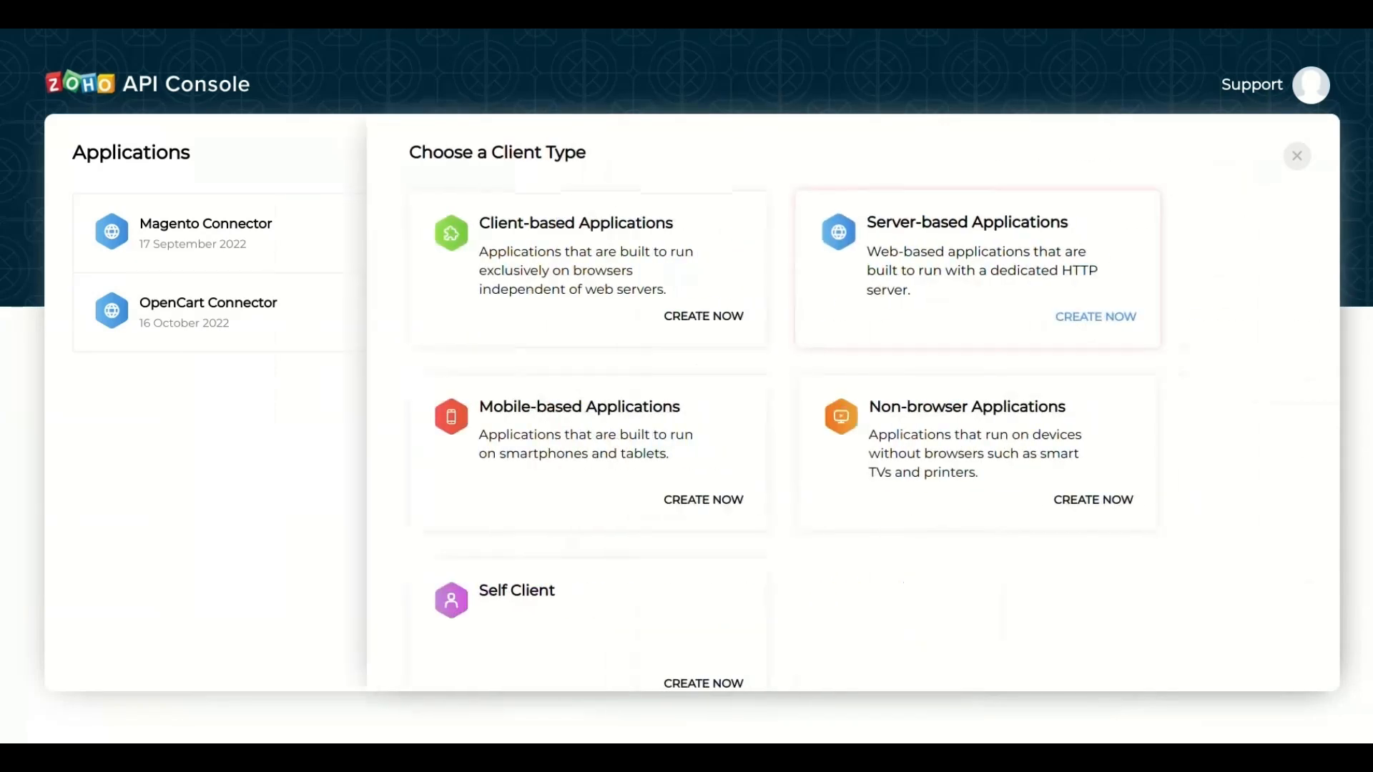
pyautogui.click(1095, 317)
pyautogui.write('Pres')
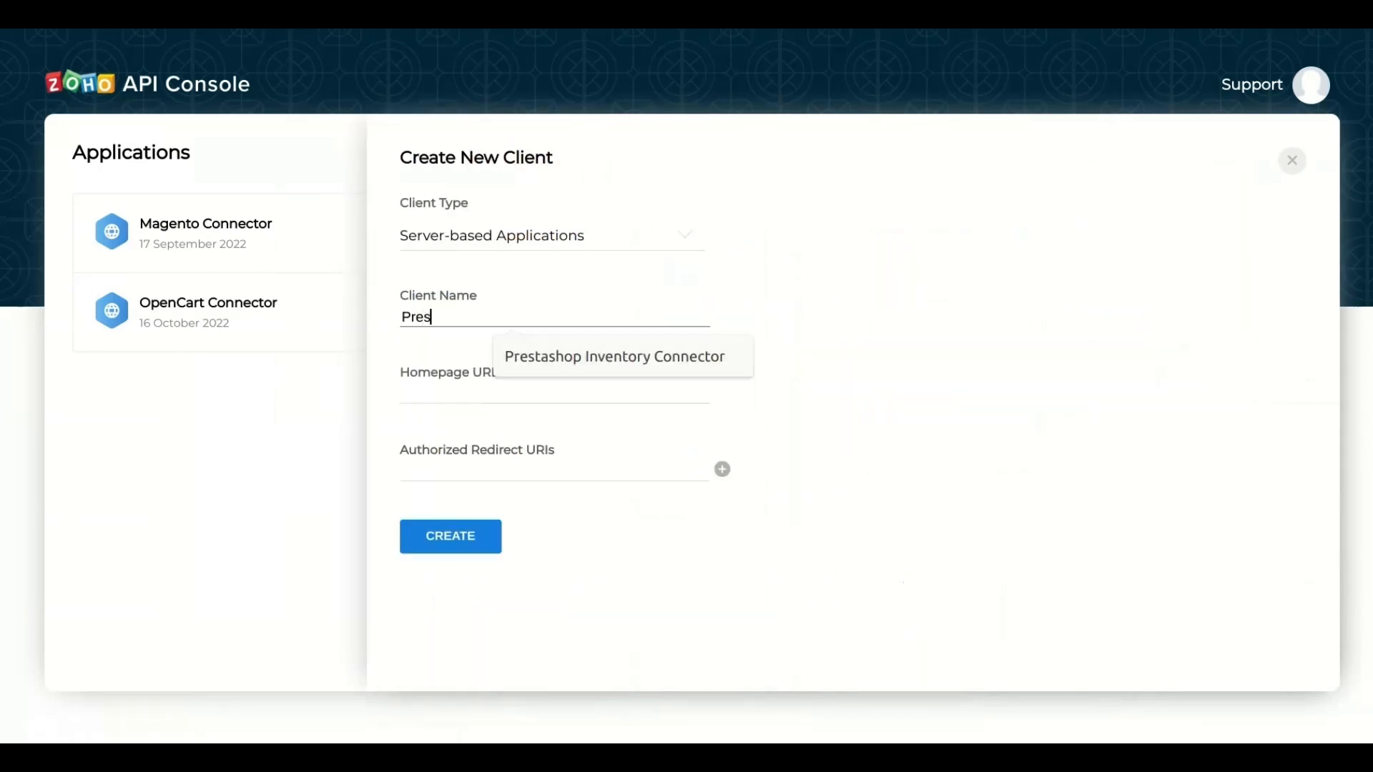
pyautogui.press('Down')
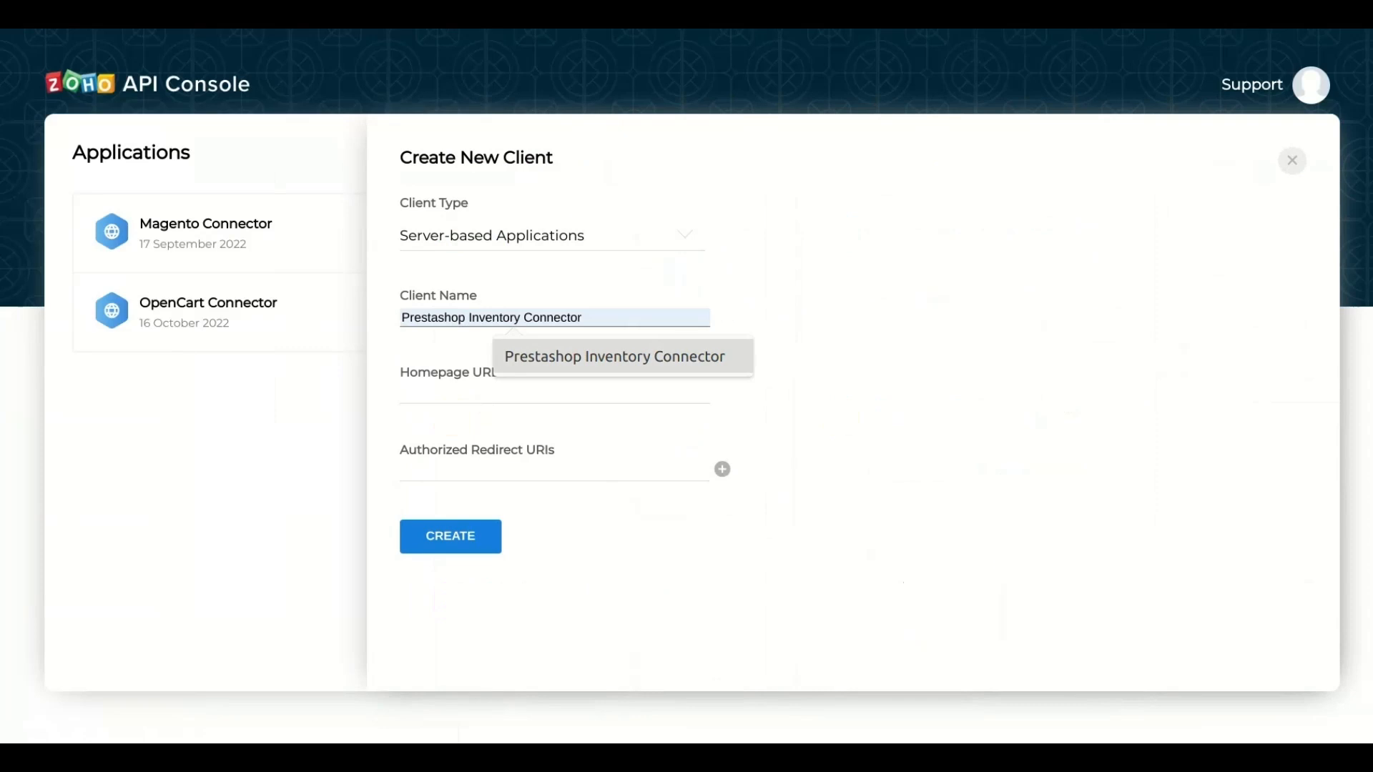
pyautogui.press('Return')
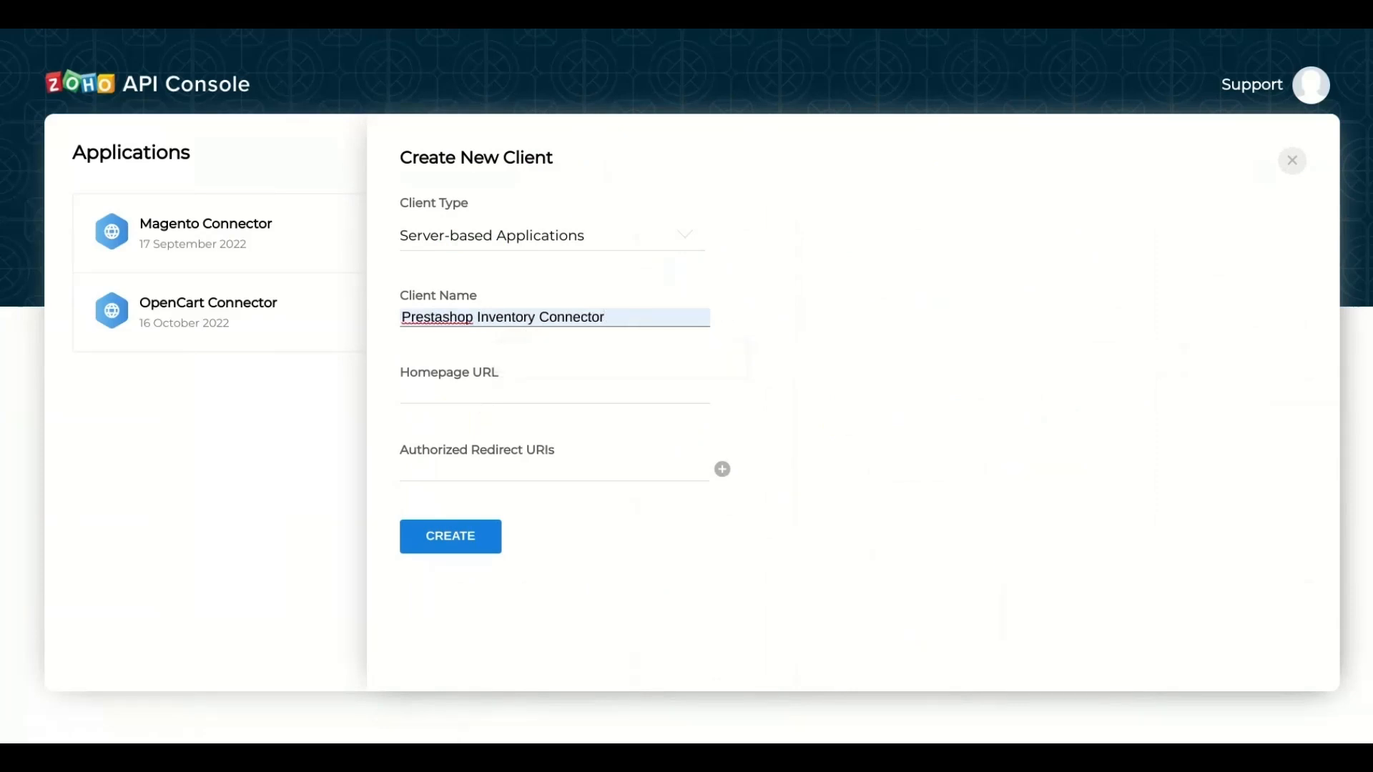
pyautogui.click(555, 394)
pyautogui.hotkey('ctrl', 'v')
pyautogui.press('BackSpace')
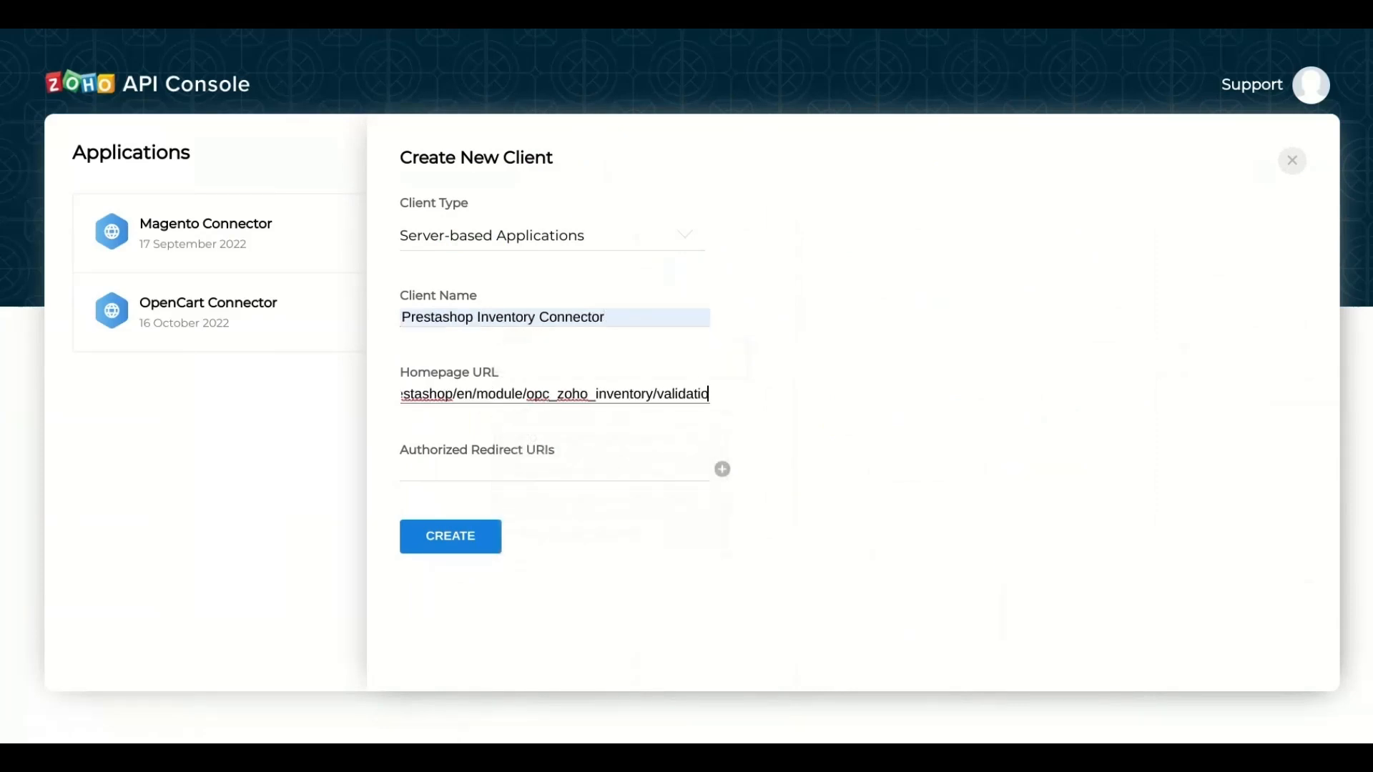
pyautogui.press('BackSpace')
pyautogui.press('BackSpace')
pyautogui.press('BackSpace')
pyautogui.press('BackSpace')
pyautogui.press('BackSpace')
pyautogui.press('BackSpace')
pyautogui.press('BackSpace')
pyautogui.press('BackSpace')
pyautogui.press('BackSpace')
pyautogui.press('BackSpace')
pyautogui.press('BackSpace')
pyautogui.press('BackSpace')
pyautogui.press('BackSpace')
pyautogui.press('BackSpace')
pyautogui.press('BackSpace')
pyautogui.press('BackSpace')
pyautogui.press('BackSpace')
pyautogui.press('BackSpace')
pyautogui.press('BackSpace')
pyautogui.press('BackSpace')
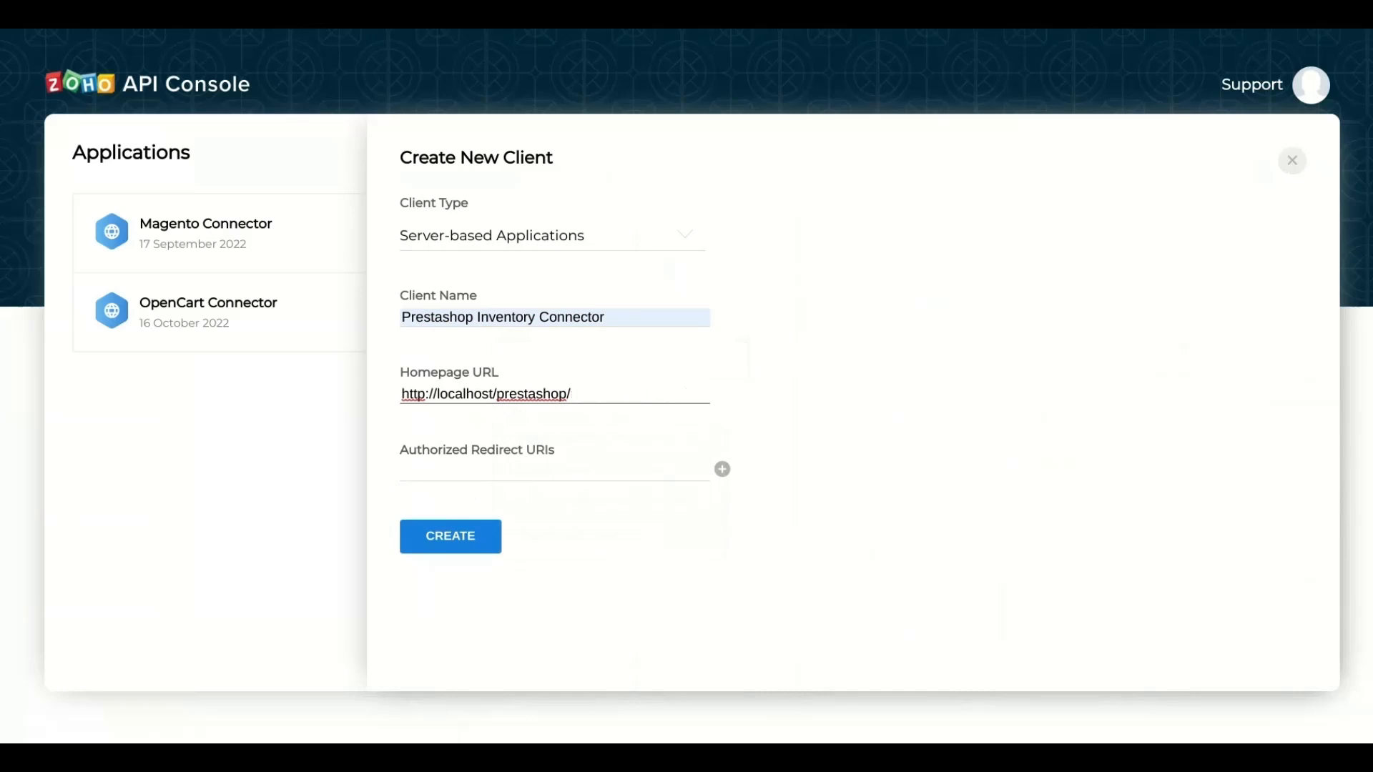
pyautogui.click(554, 472)
pyautogui.write('http://localhost/prestashop/en/module/opc_zoho_inventory/validation')
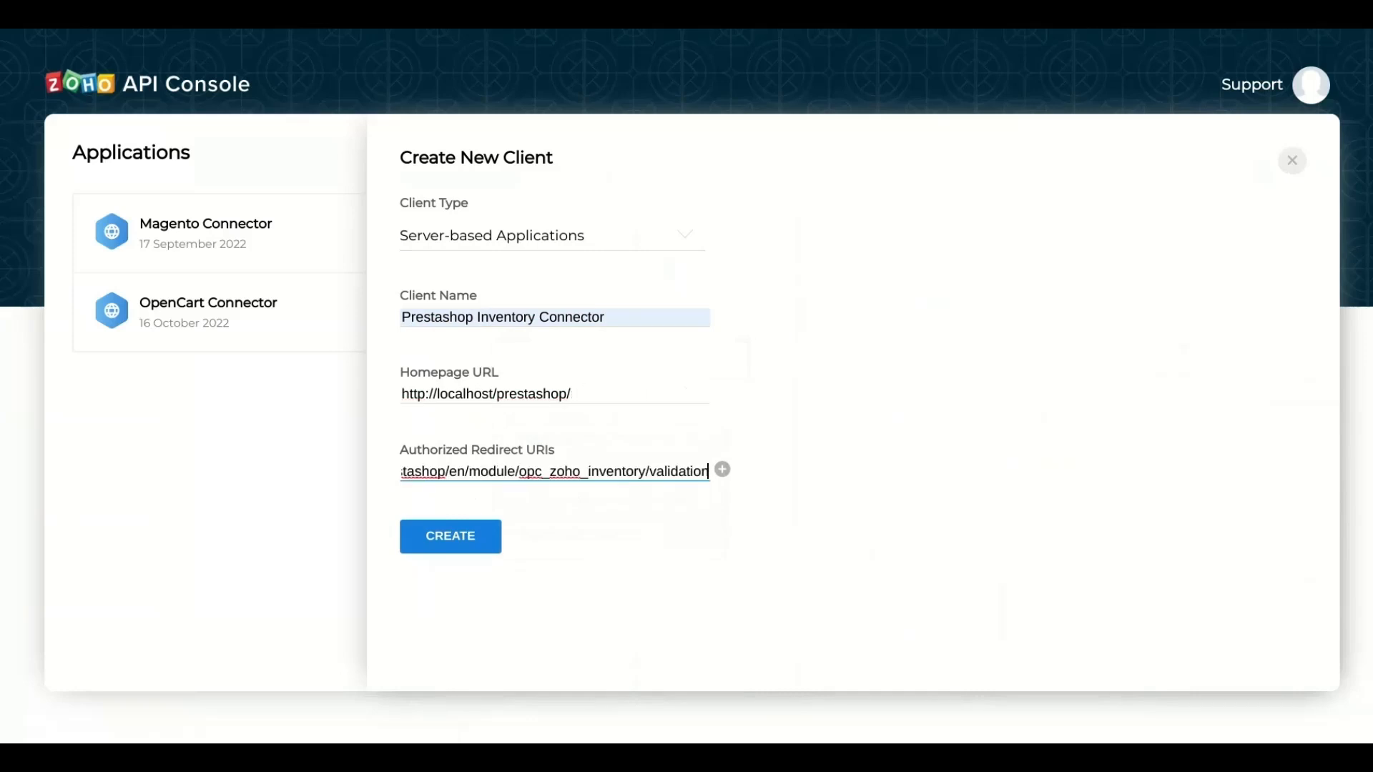
pyautogui.click(451, 537)
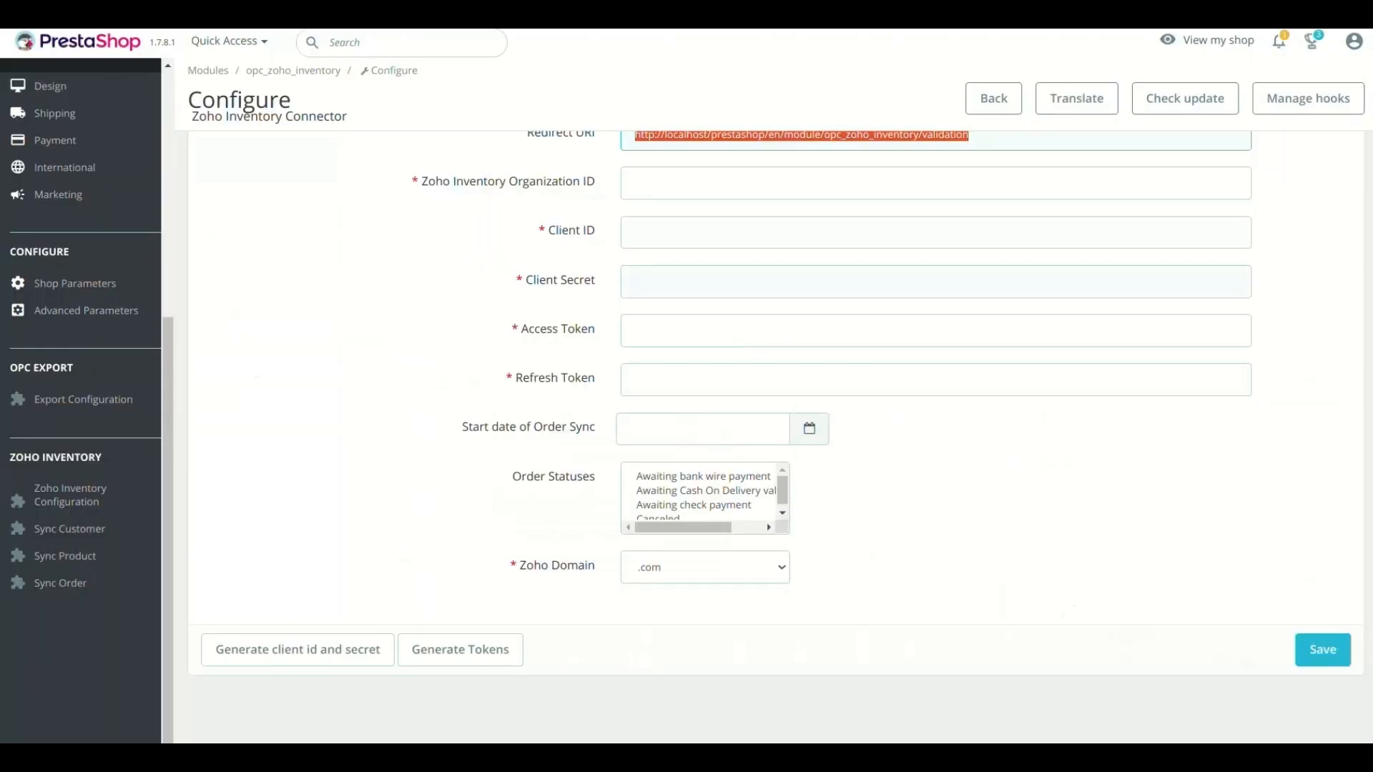
# - Paste the generated client ID and client secret into the matching fields of the PrestaShop connector settings
pyautogui.click(935, 232)
pyautogui.hotkey('ctrl', 'v')
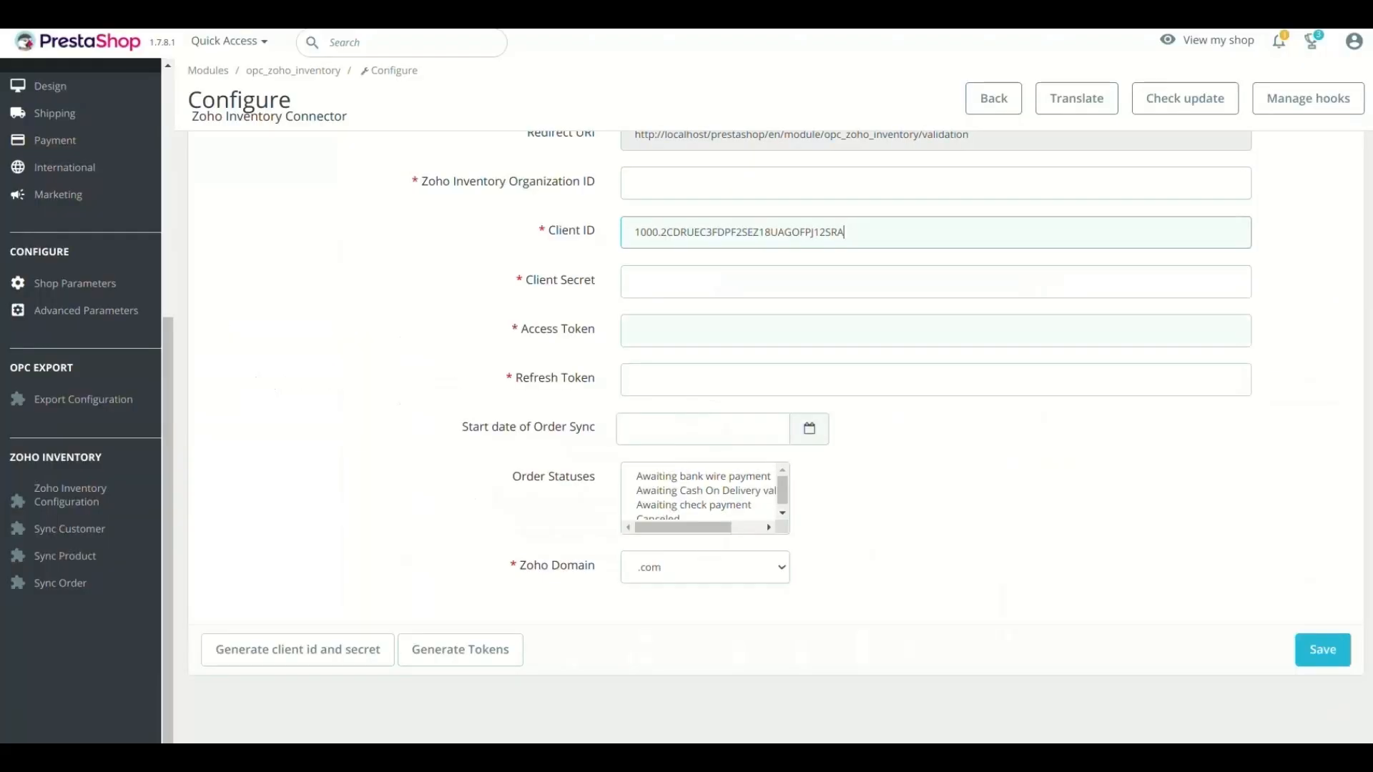
pyautogui.click(936, 281)
pyautogui.hotkey('ctrl', 'v')
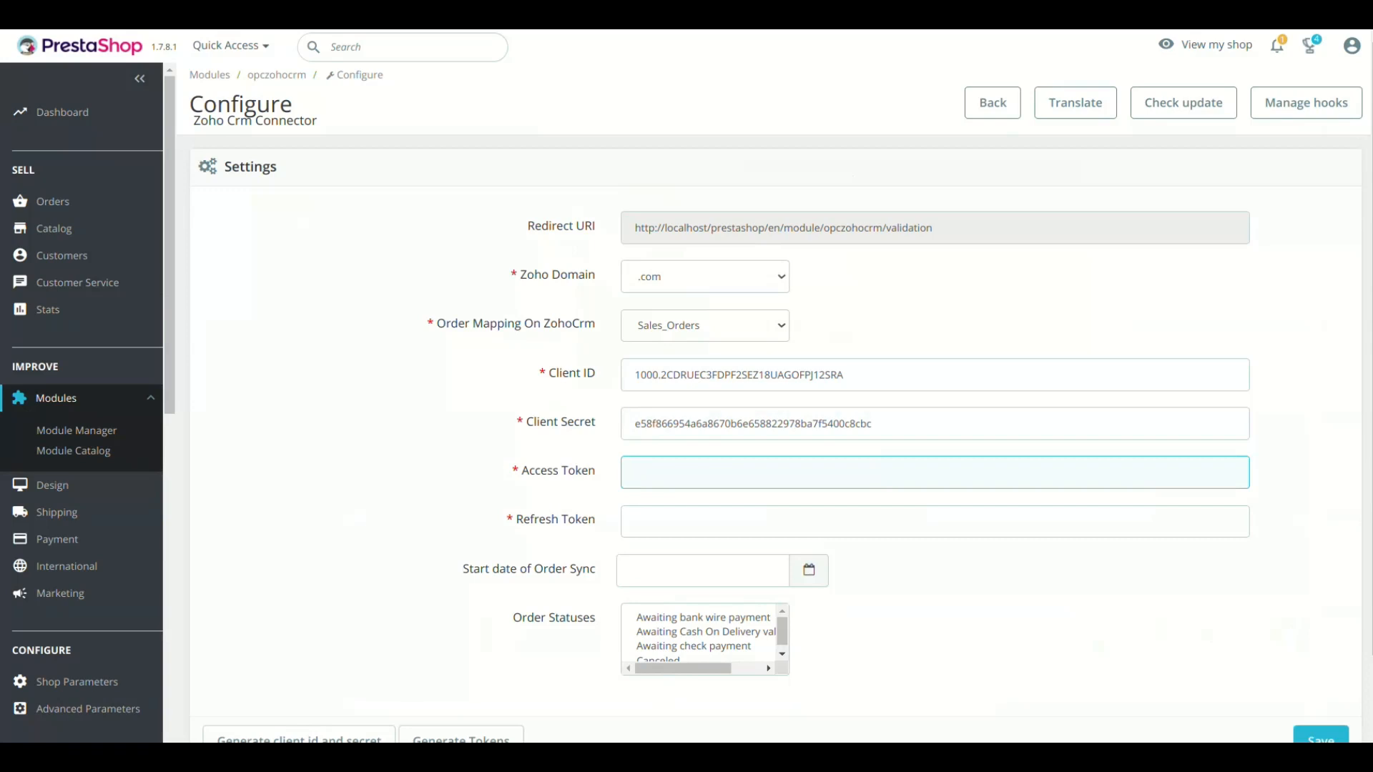
# - Fill the required Access Token and Refresh Token fields with placeholder text
pyautogui.write('test')
pyautogui.press('Tab')
pyautogui.write('test')
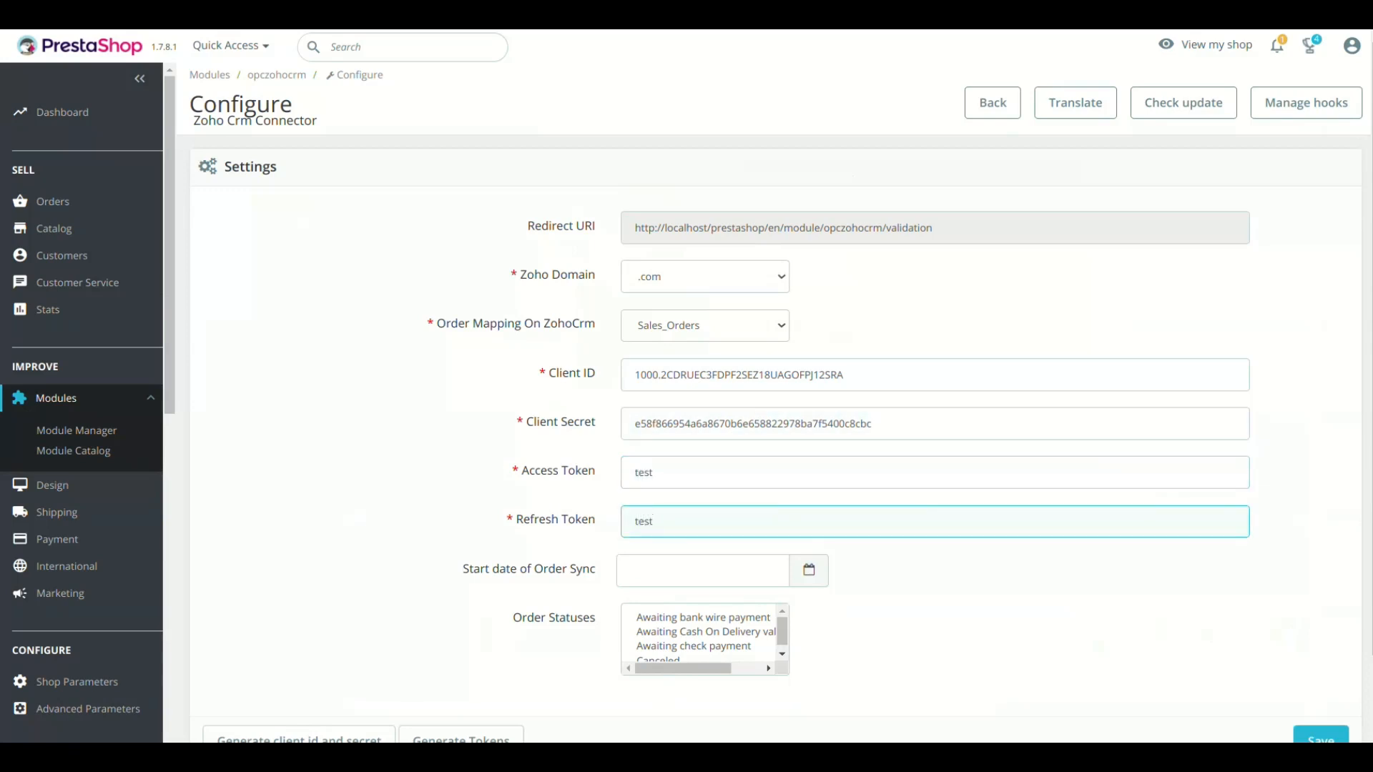
# - Set the Zoho domain to .com and the order mapping to Sales_Orders, and save the connector settings
pyautogui.click(705, 277)
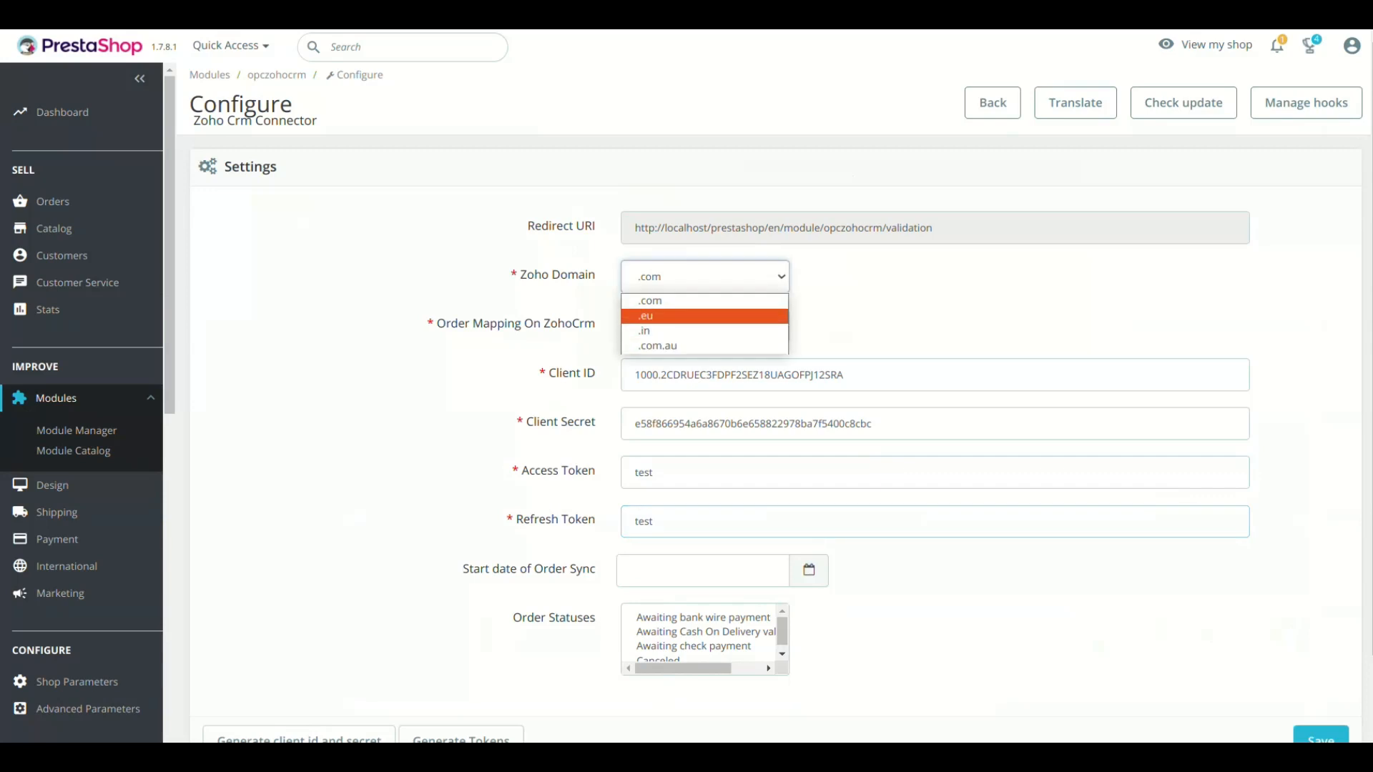
pyautogui.click(705, 301)
pyautogui.click(705, 326)
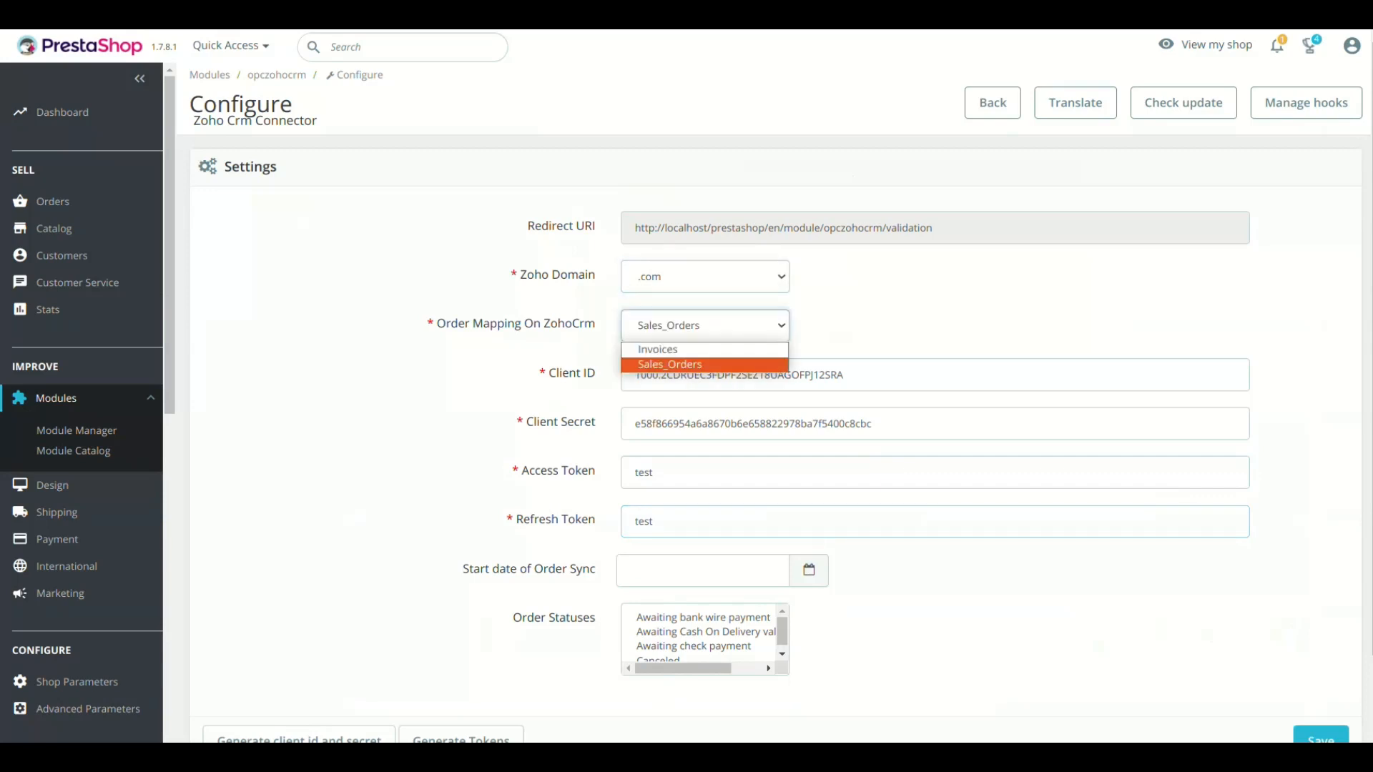
pyautogui.click(704, 364)
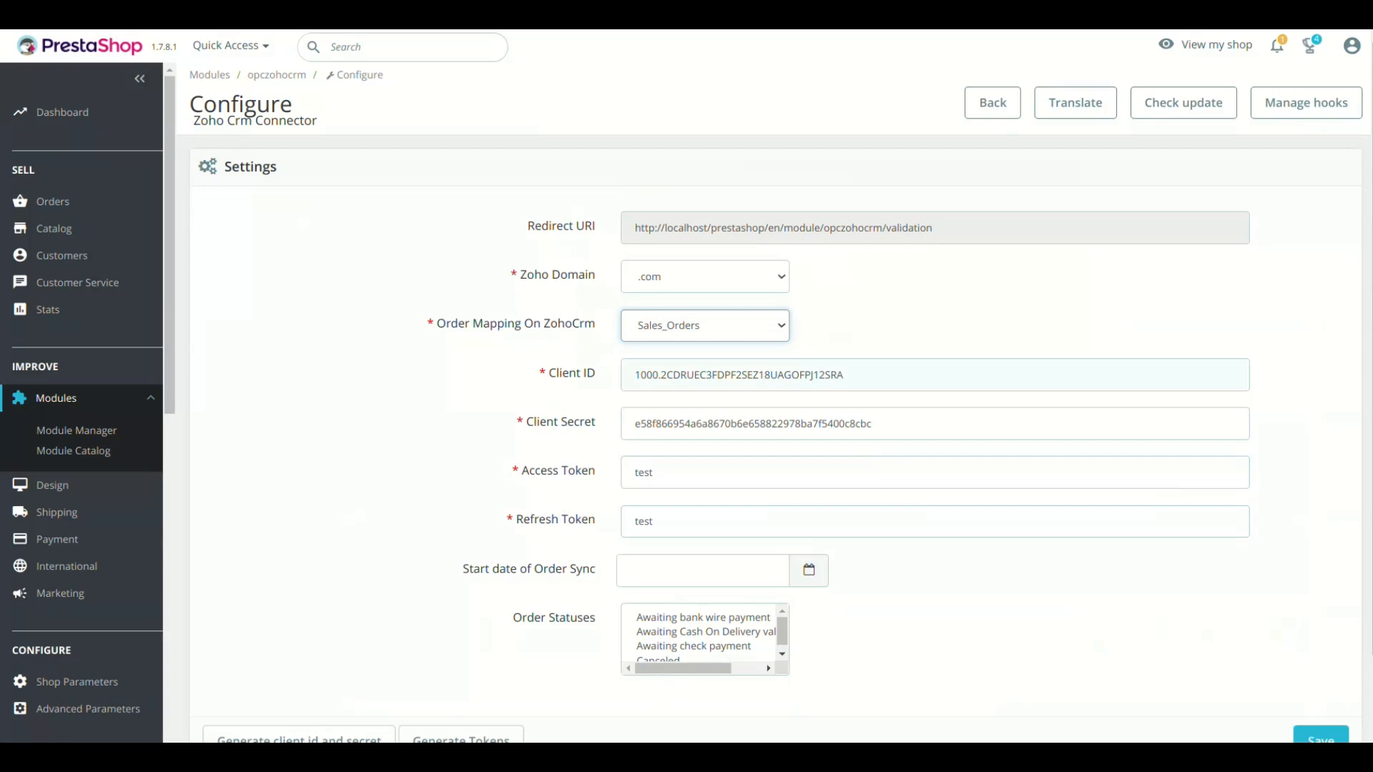
pyautogui.scroll(-2, 776, 429)
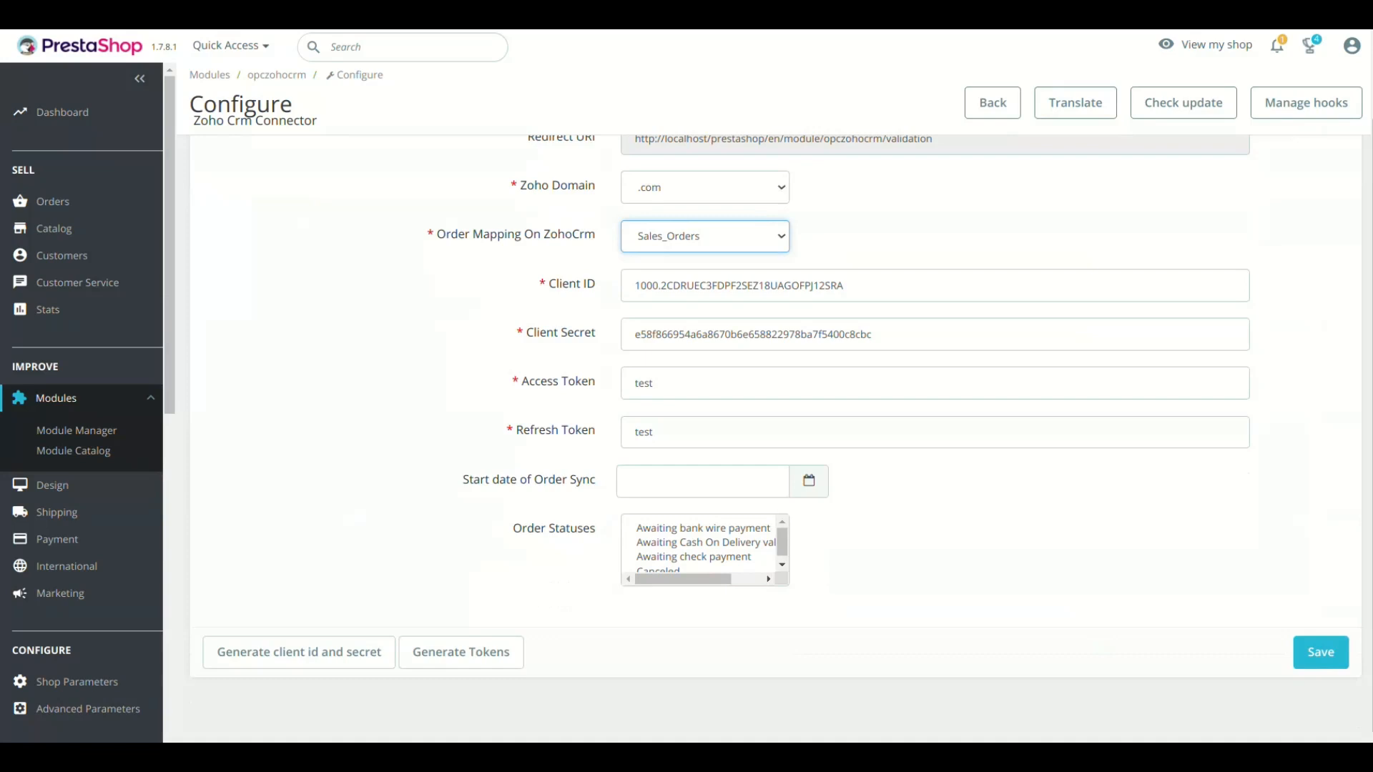
pyautogui.click(1321, 653)
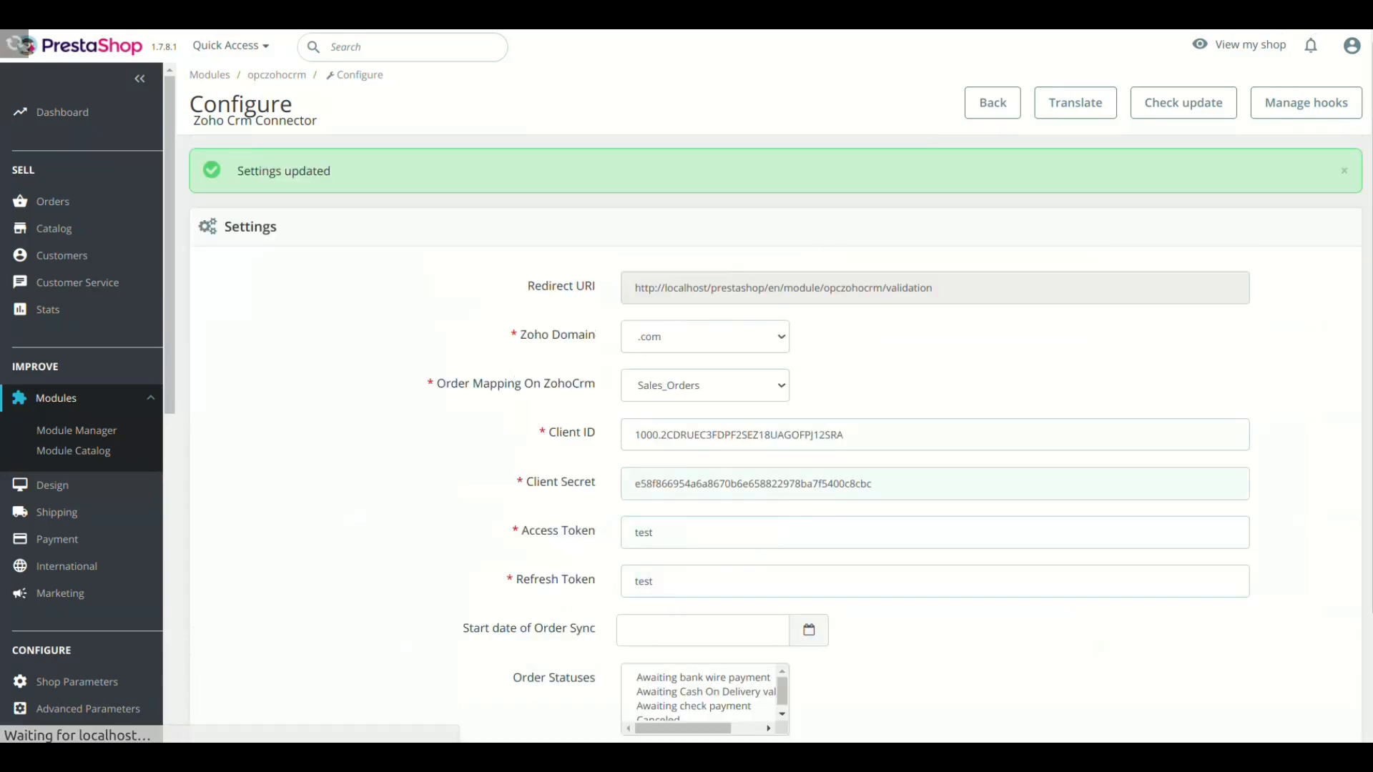
# - Generate the Zoho tokens, choosing the Opencart City production organization for CRM and accepting the access request
pyautogui.scroll(-2, 462, 644)
pyautogui.click(461, 652)
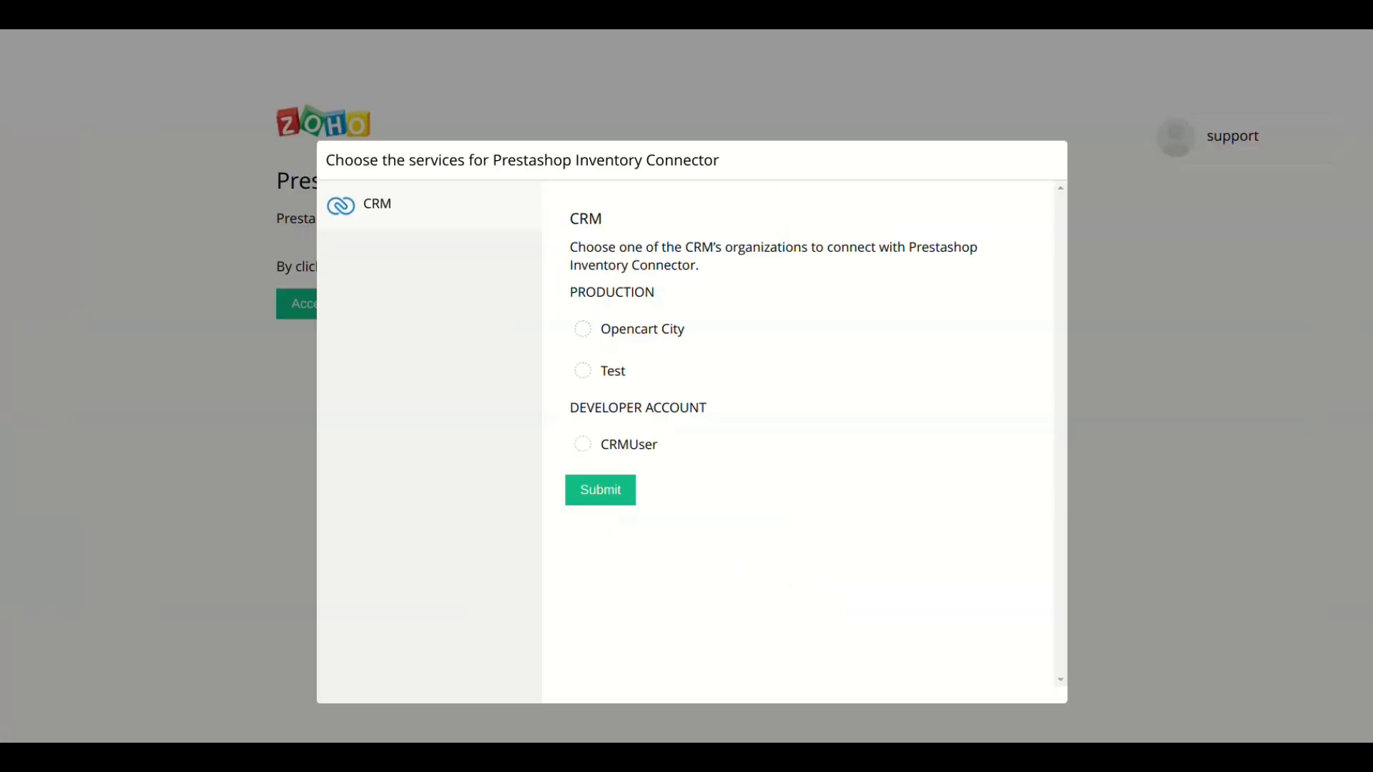
pyautogui.click(583, 329)
pyautogui.click(601, 489)
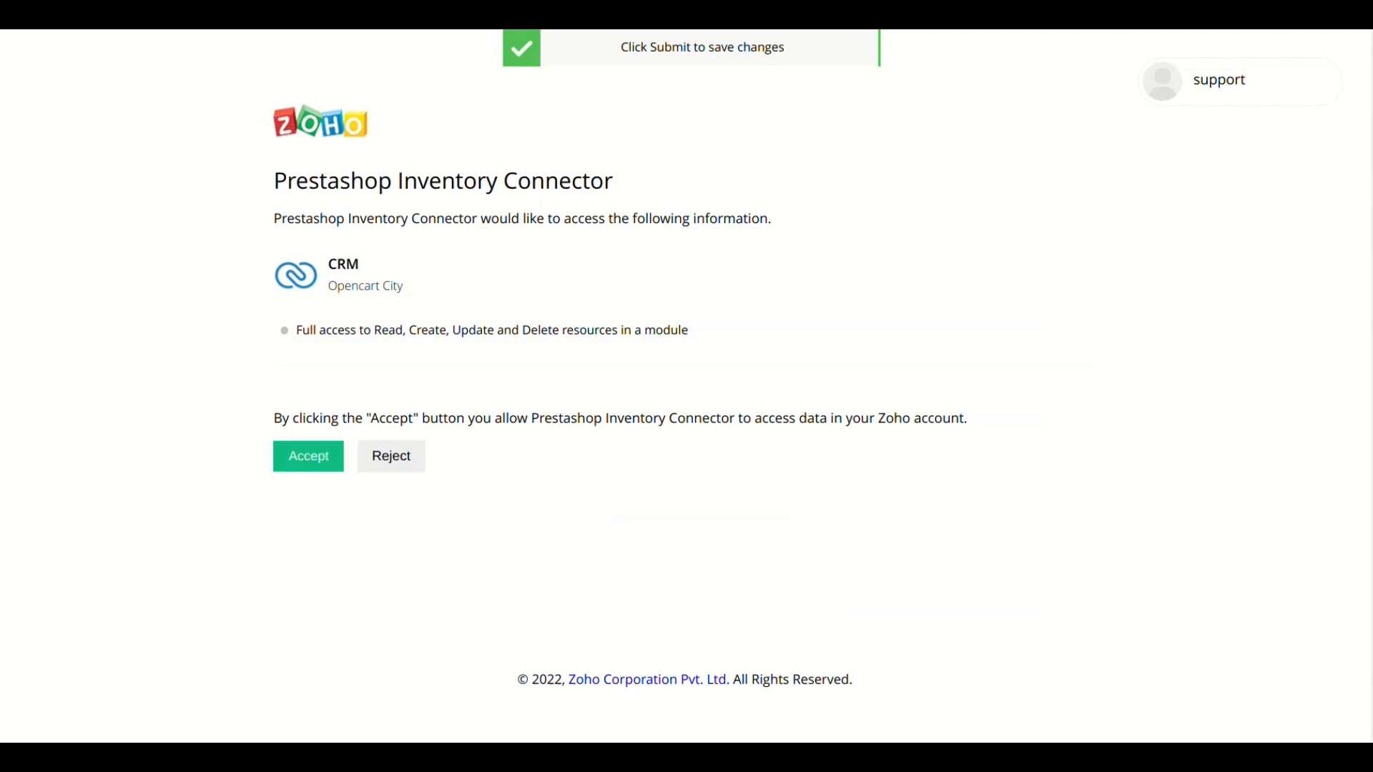
pyautogui.click(308, 456)
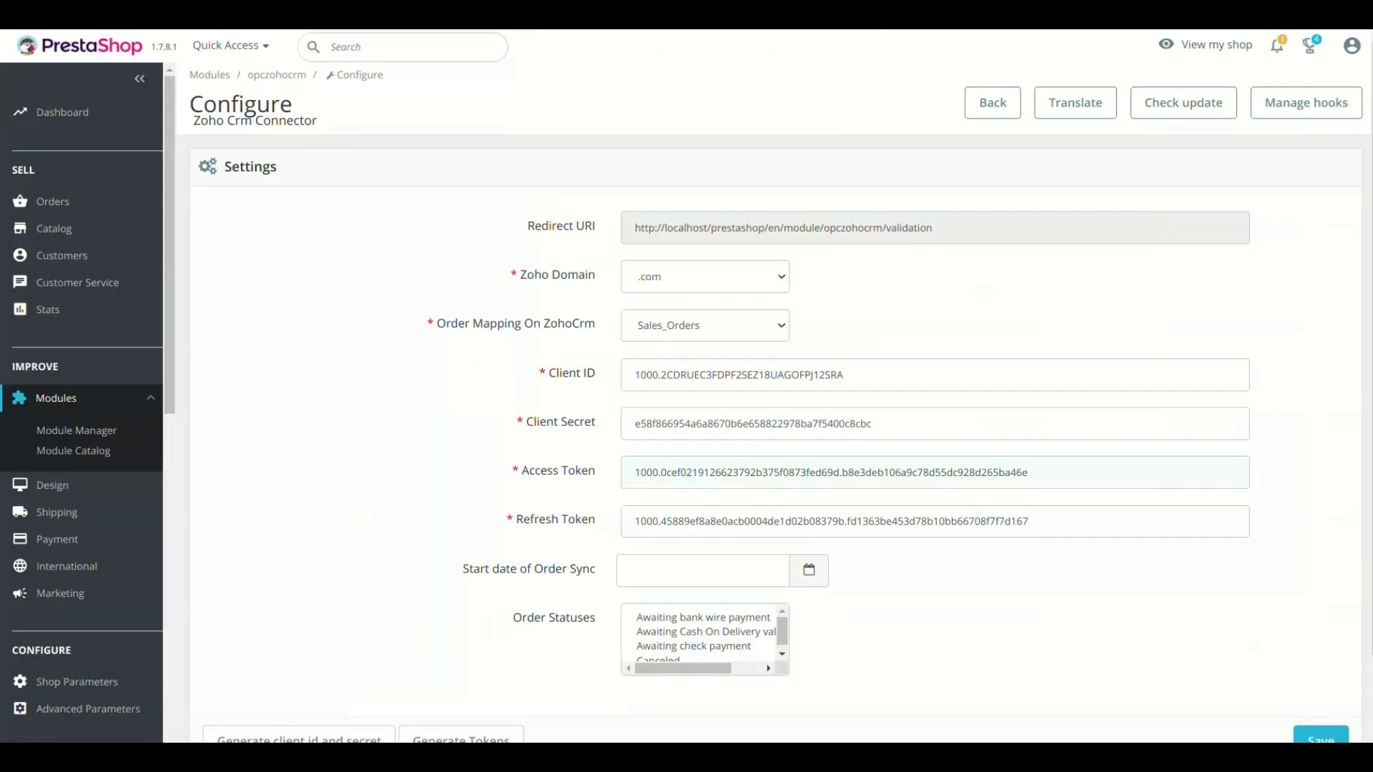
# - Examine the generated access and refresh tokens and the calendar for the order sync start date
pyautogui.doubleClick(728, 473)
pyautogui.press('Tab')
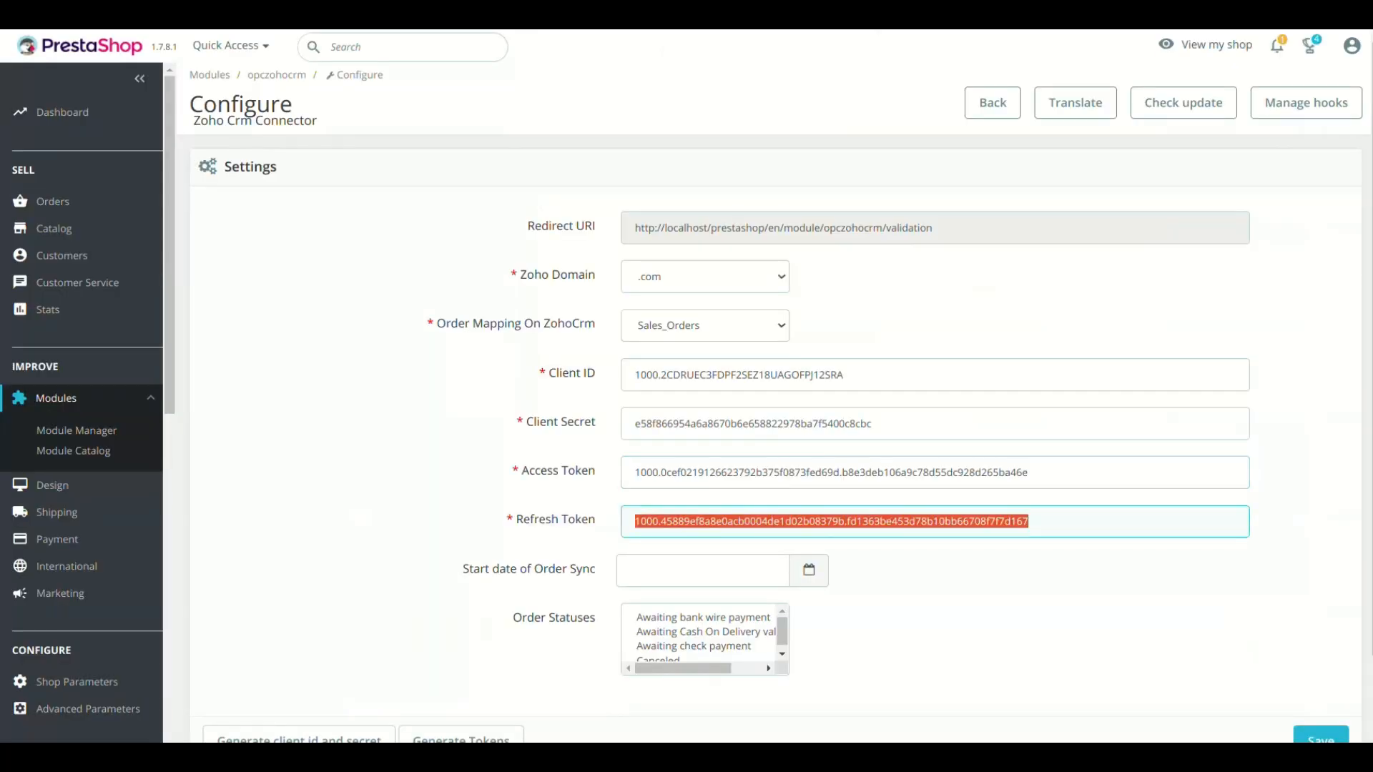
pyautogui.scroll(-1, 775, 440)
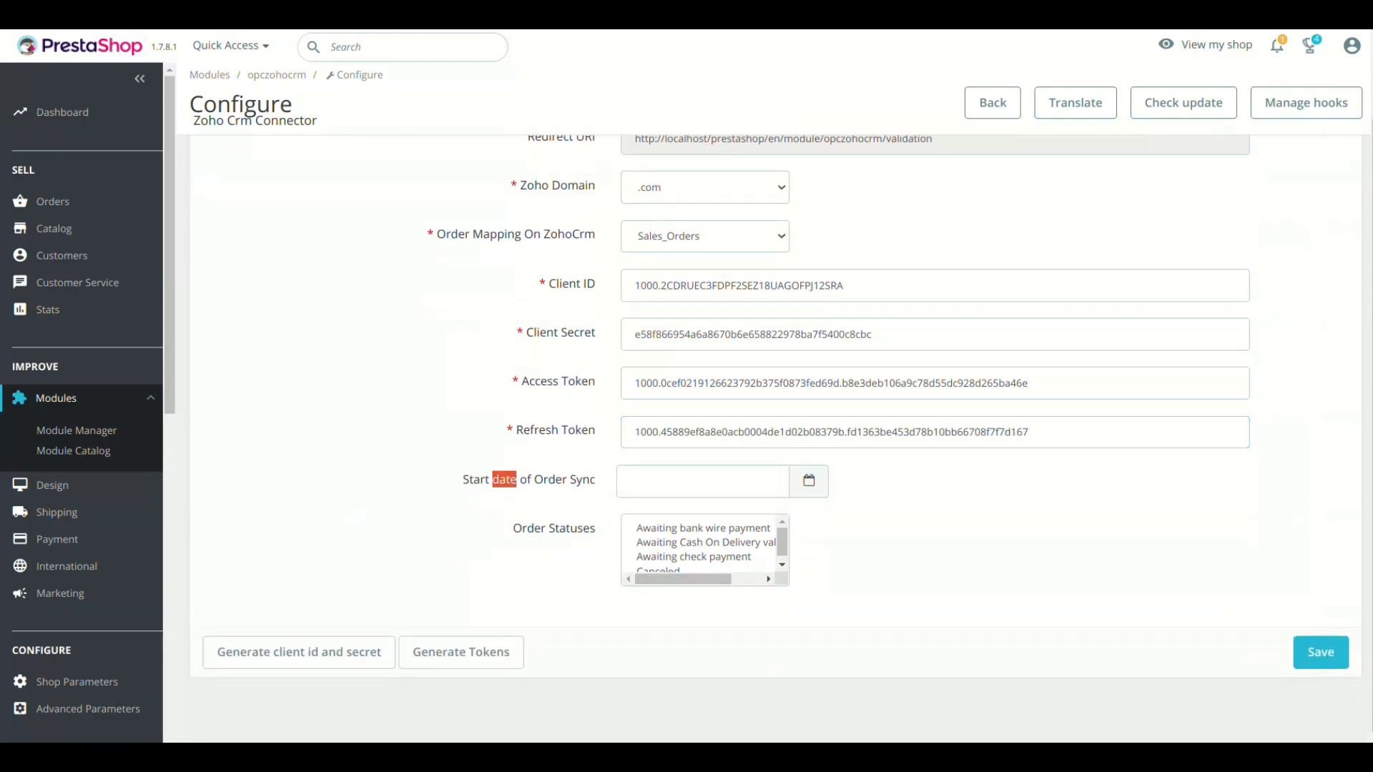
pyautogui.click(703, 482)
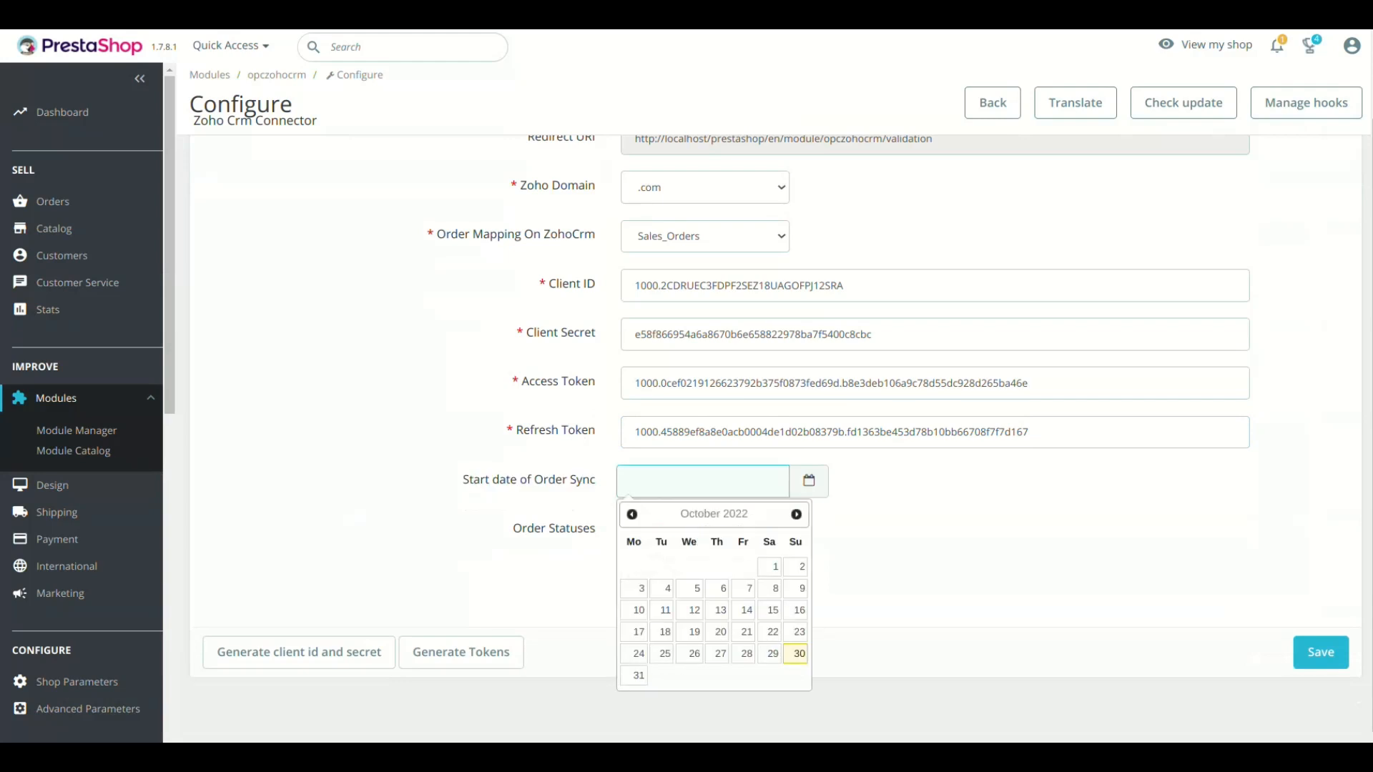
pyautogui.press('Escape')
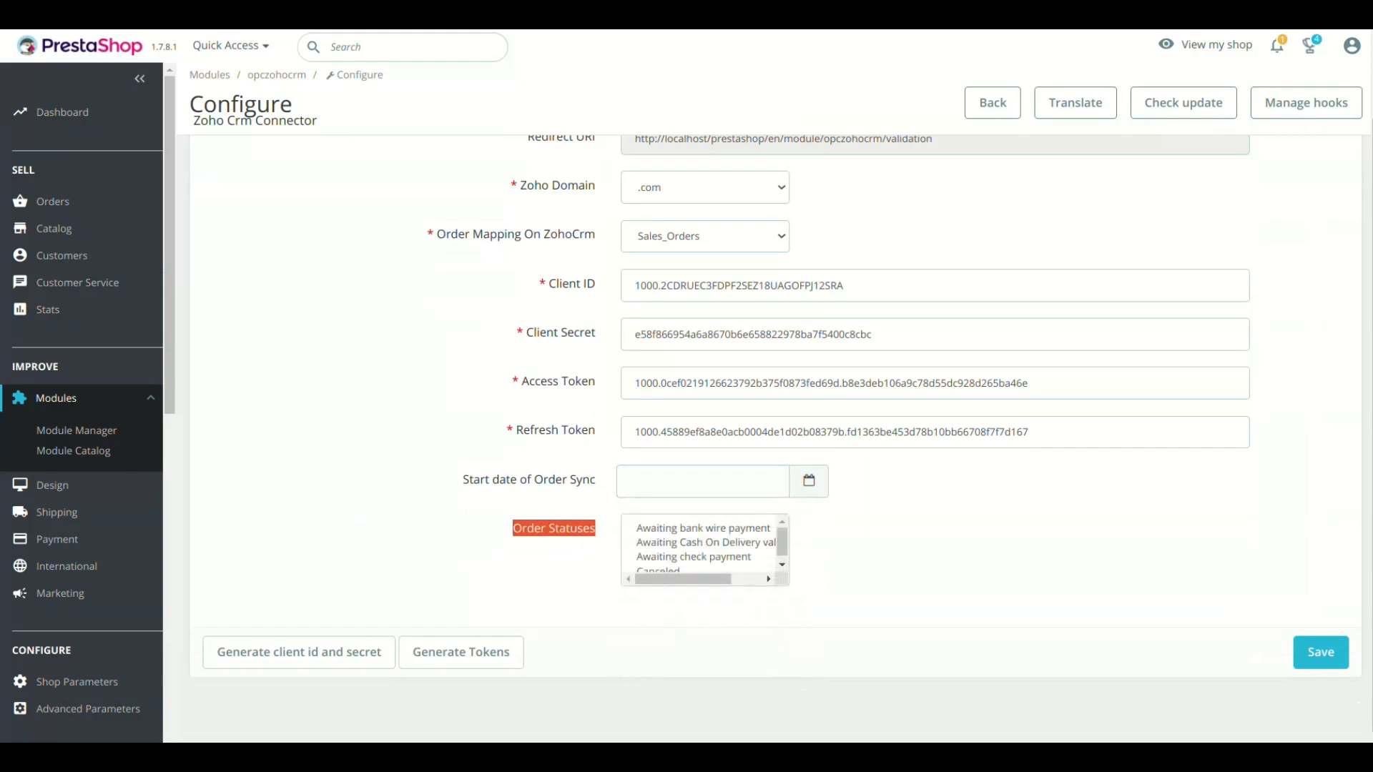
# - Select all order statuses, from Awaiting bank wire payment through Shipped, for the order sync
pyautogui.scroll(-4, 700, 545)
pyautogui.click(699, 545)
pyautogui.scroll(3, 700, 545)
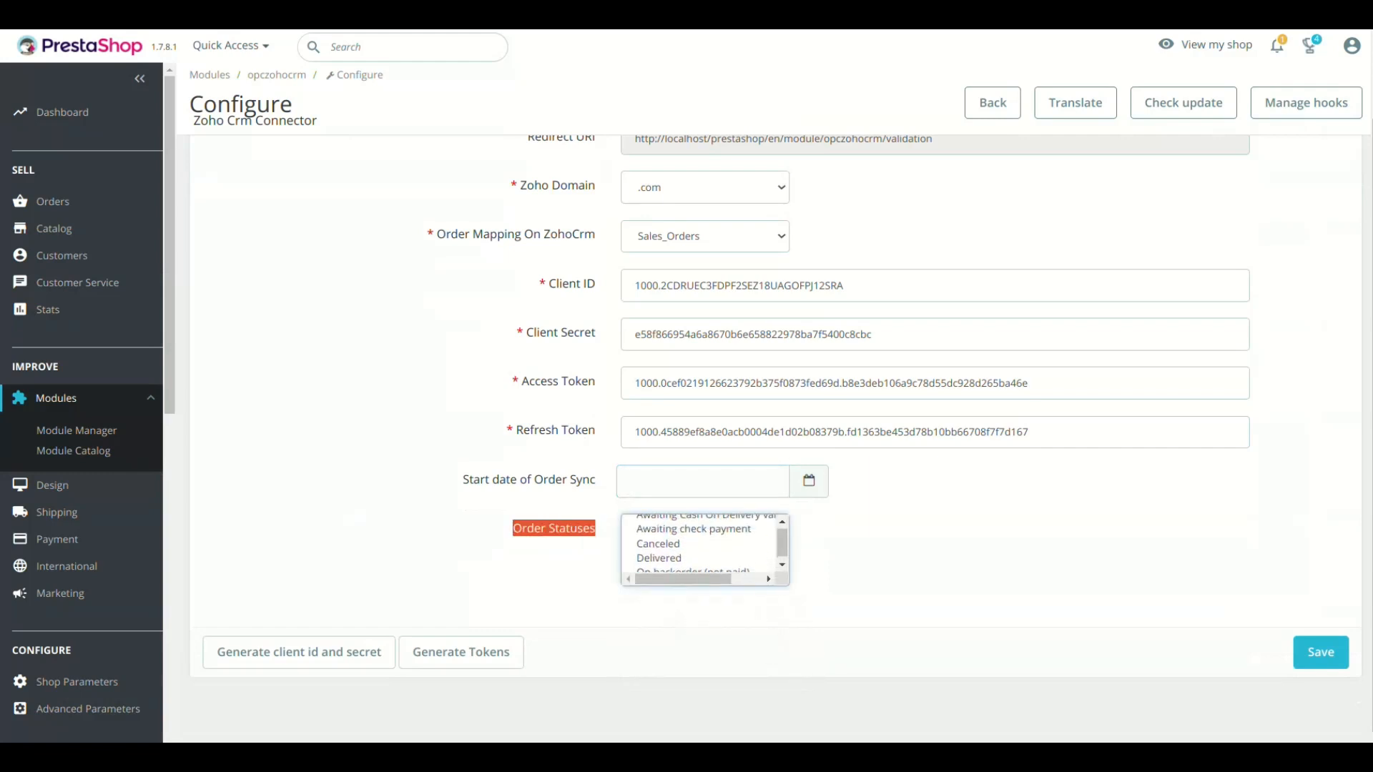
pyautogui.scroll(1, 699, 545)
pyautogui.scroll(-3, 699, 544)
pyautogui.moveTo(687, 543); pyautogui.dragTo(688, 581)
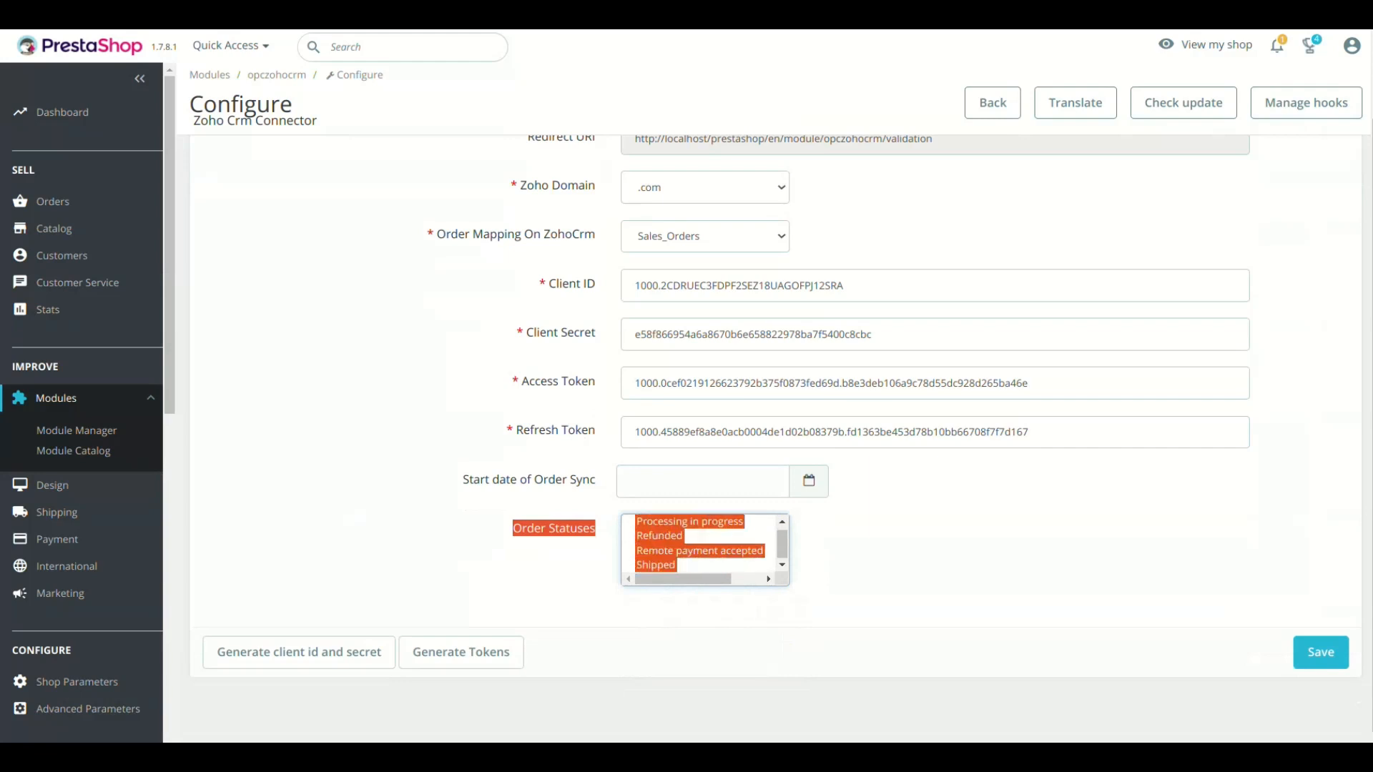
pyautogui.scroll(4, 699, 545)
pyautogui.click(930, 550)
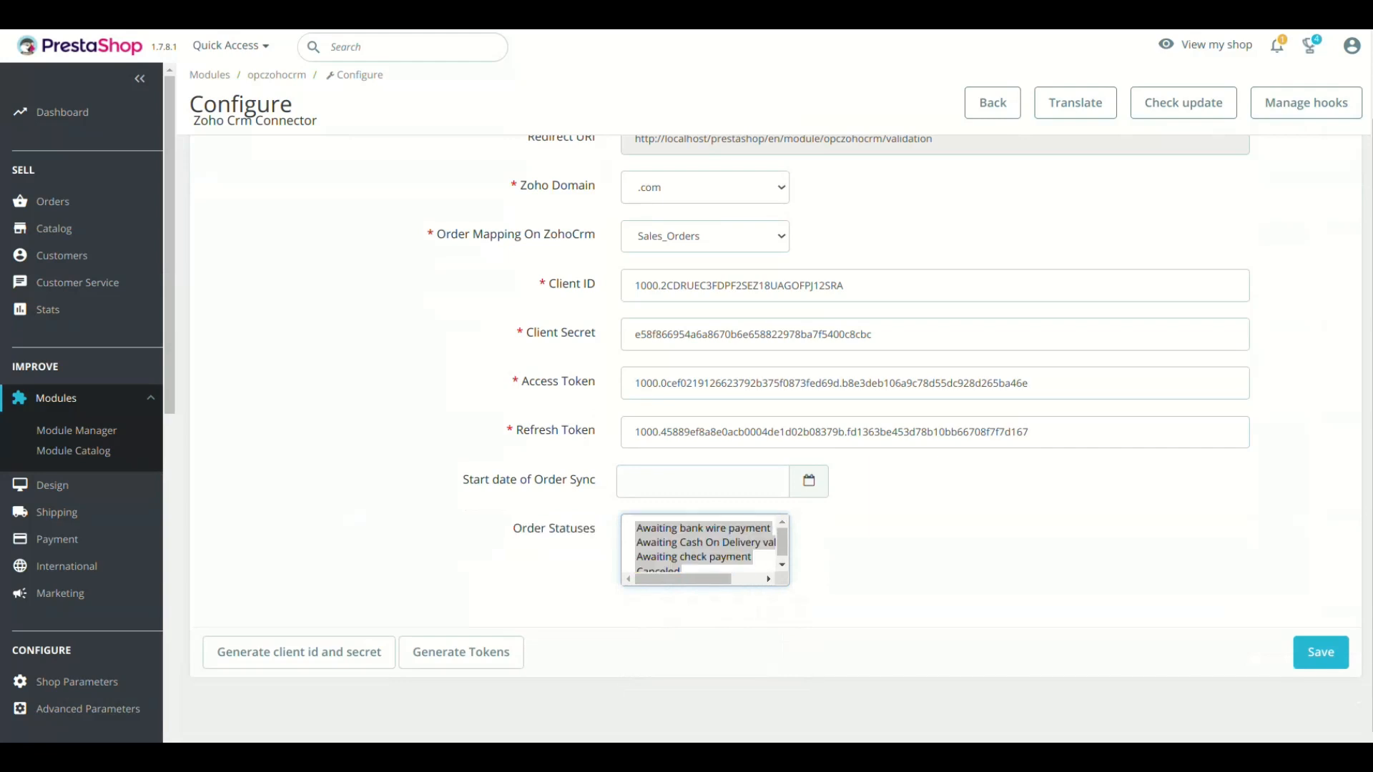
pyautogui.scroll(2, 930, 533)
pyautogui.scroll(-2, 929, 533)
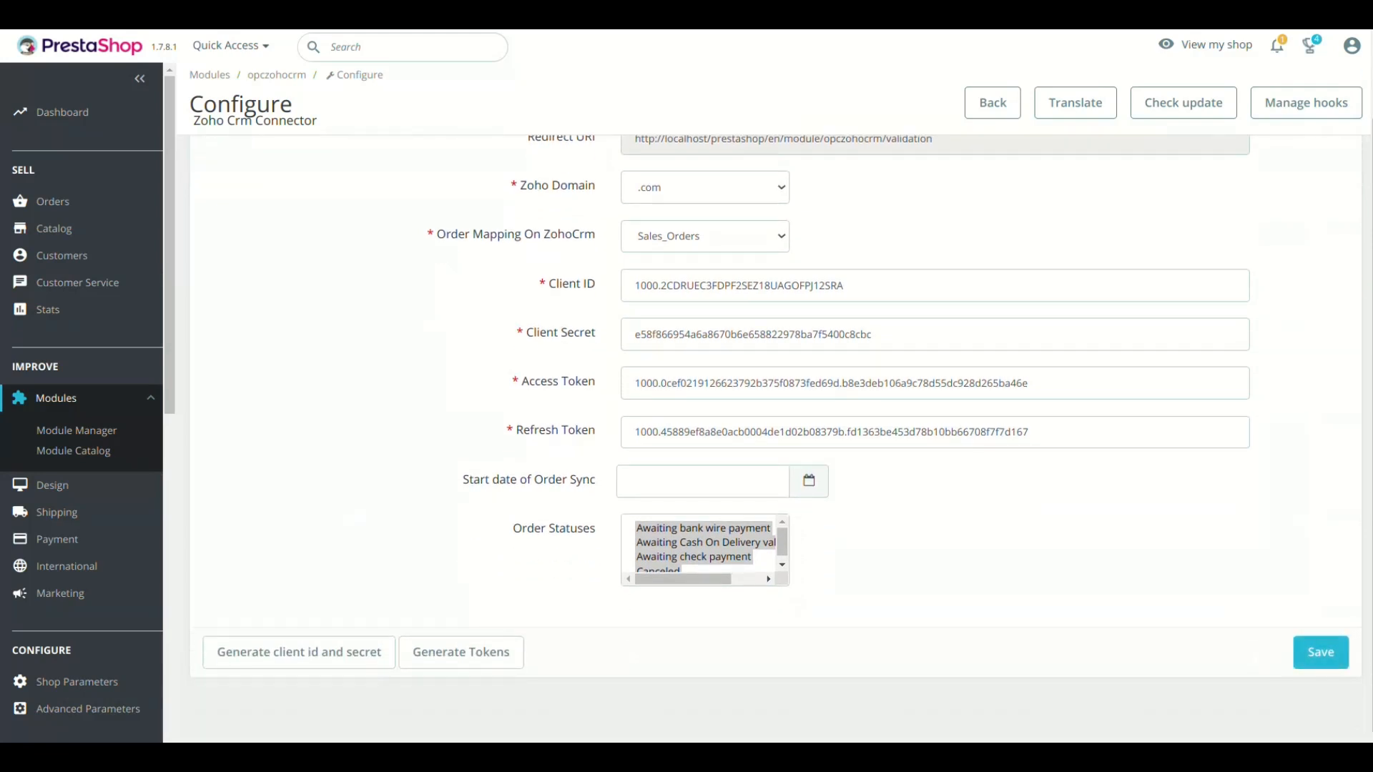
# - Export the PrestaShop customers to Zoho CRM from the connector's Sync Customer page
pyautogui.scroll(2, 930, 429)
pyautogui.scroll(-5, 78, 286)
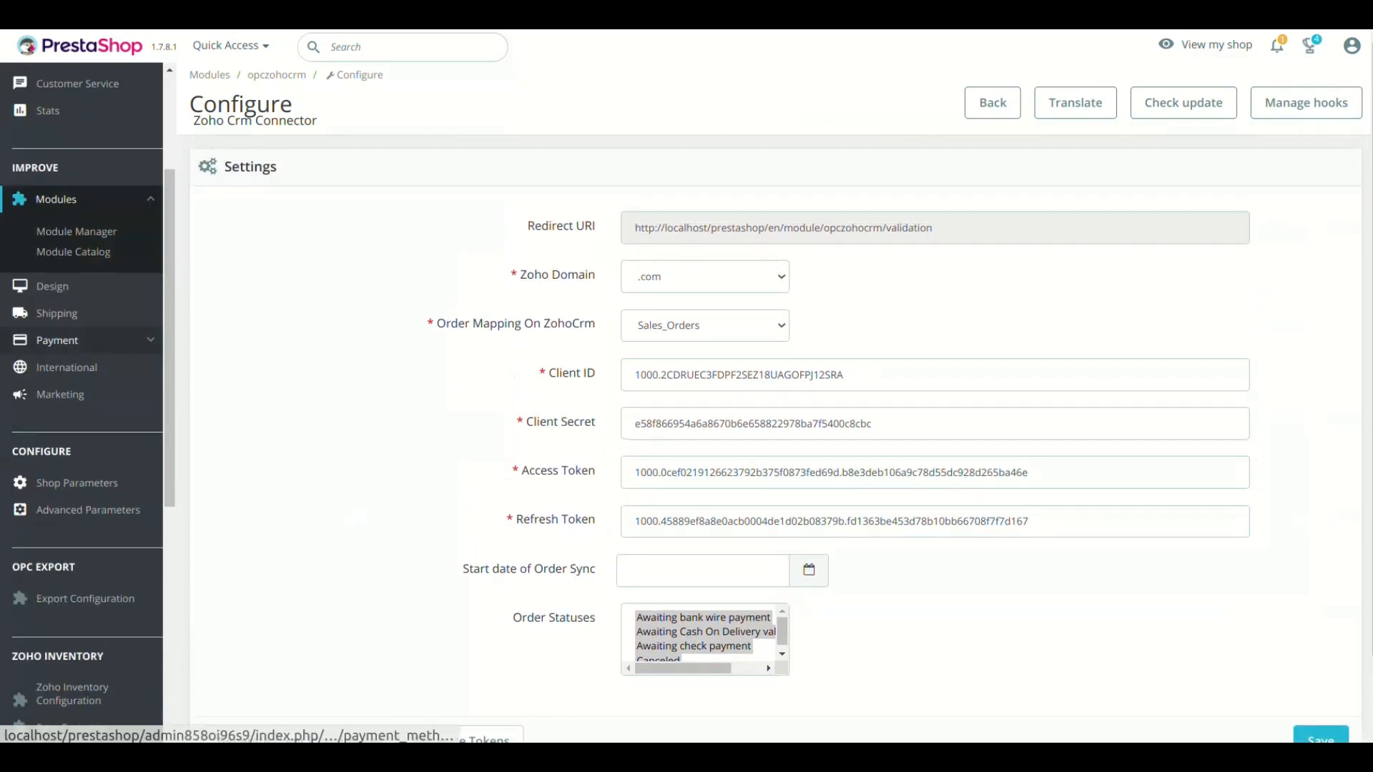
pyautogui.scroll(-4, 79, 300)
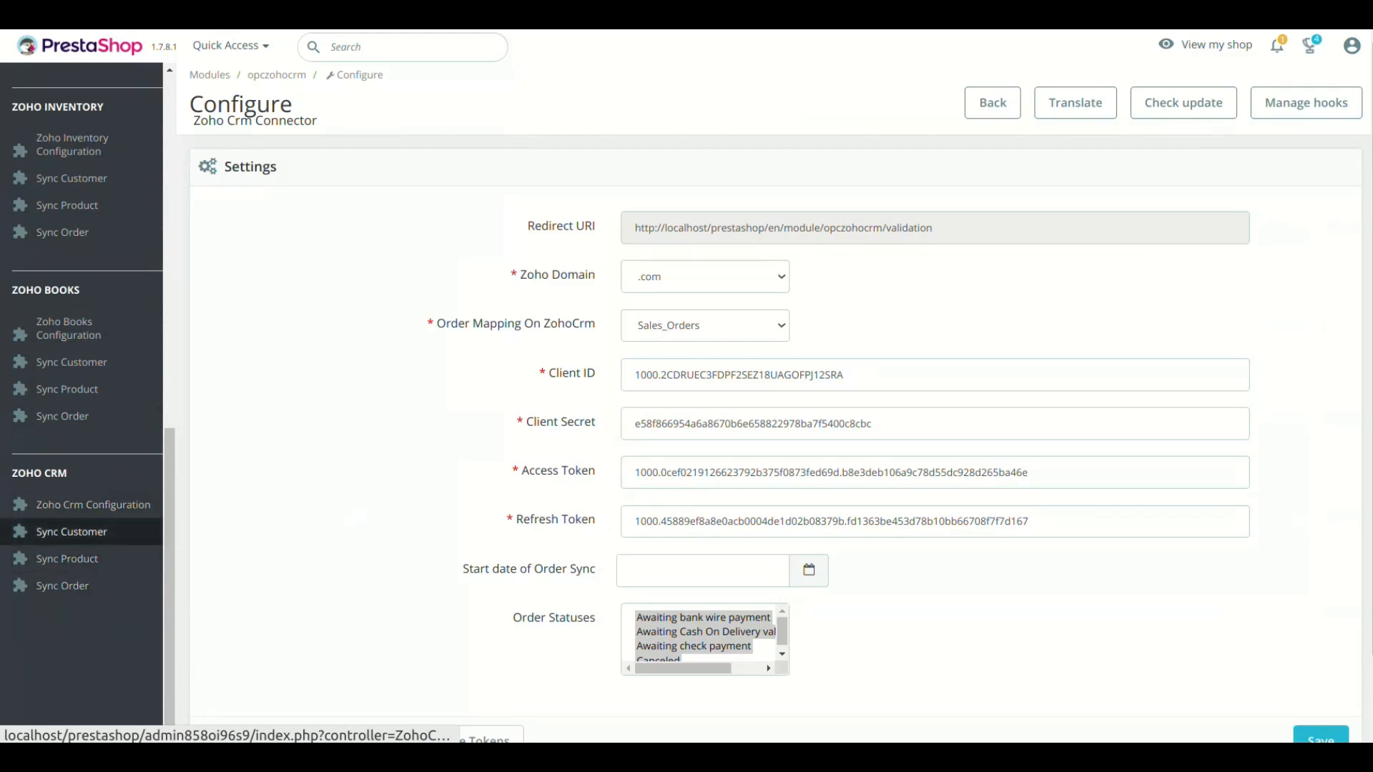
pyautogui.click(71, 531)
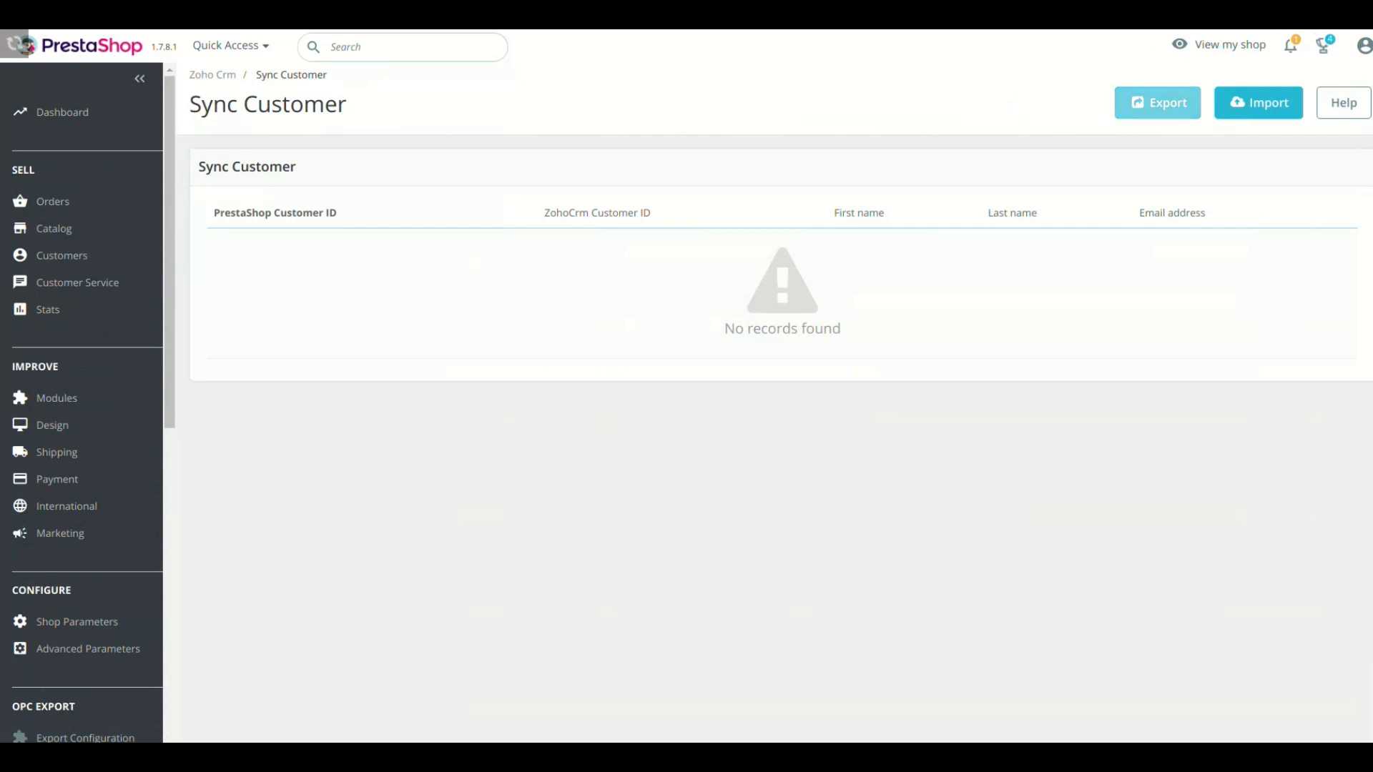
pyautogui.click(1158, 102)
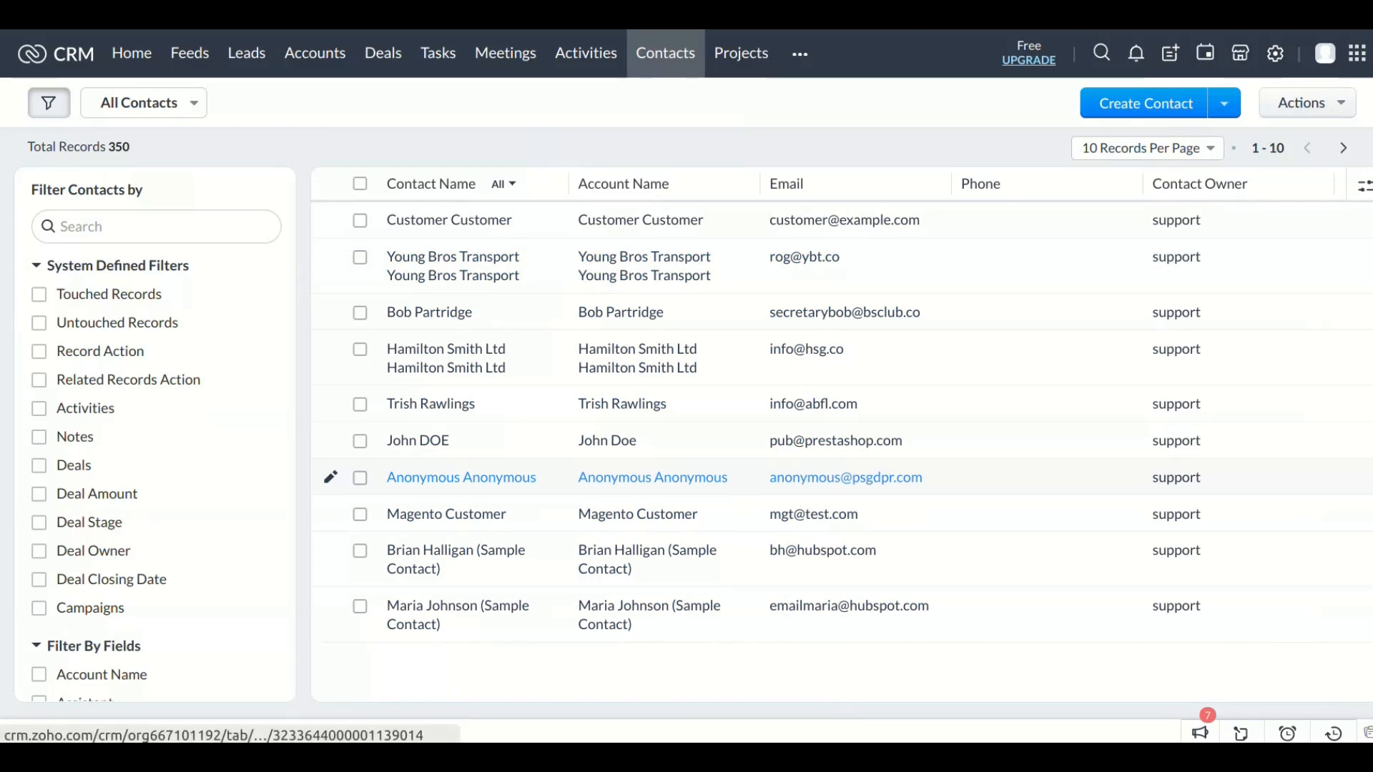
# - In Zoho CRM, examine the anonymous contact's details, address information and related lists, and return to the contact list
pyautogui.click(462, 478)
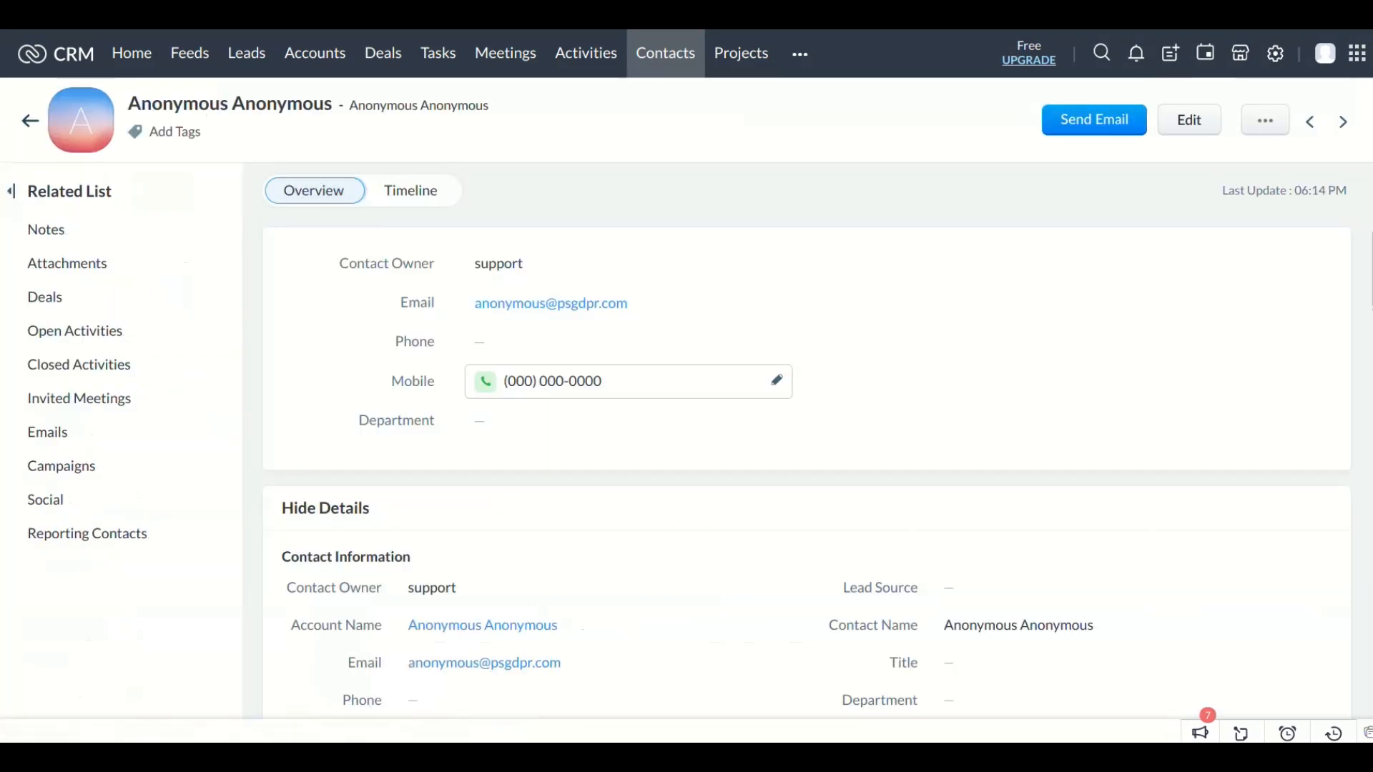
pyautogui.scroll(-2, 622, 383)
pyautogui.scroll(-10, 622, 401)
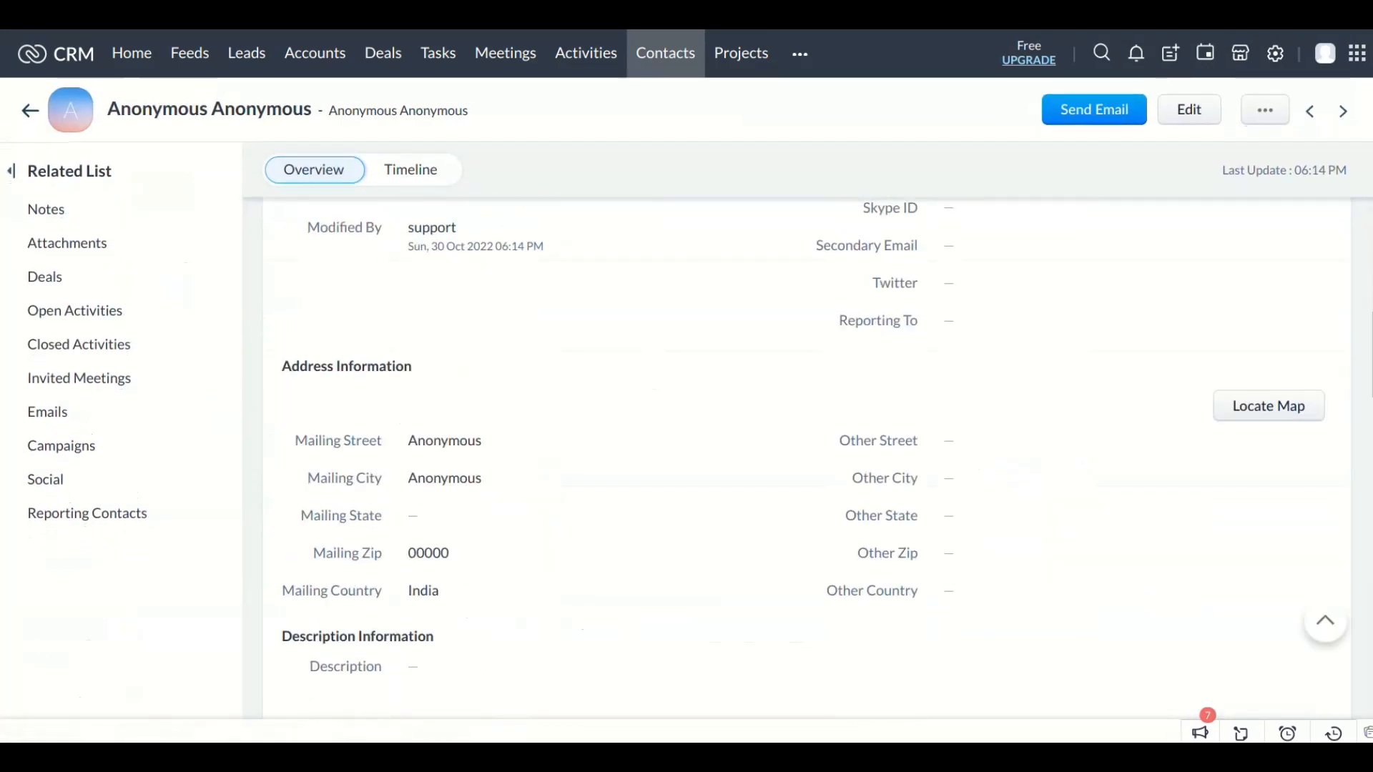
pyautogui.scroll(-18, 807, 457)
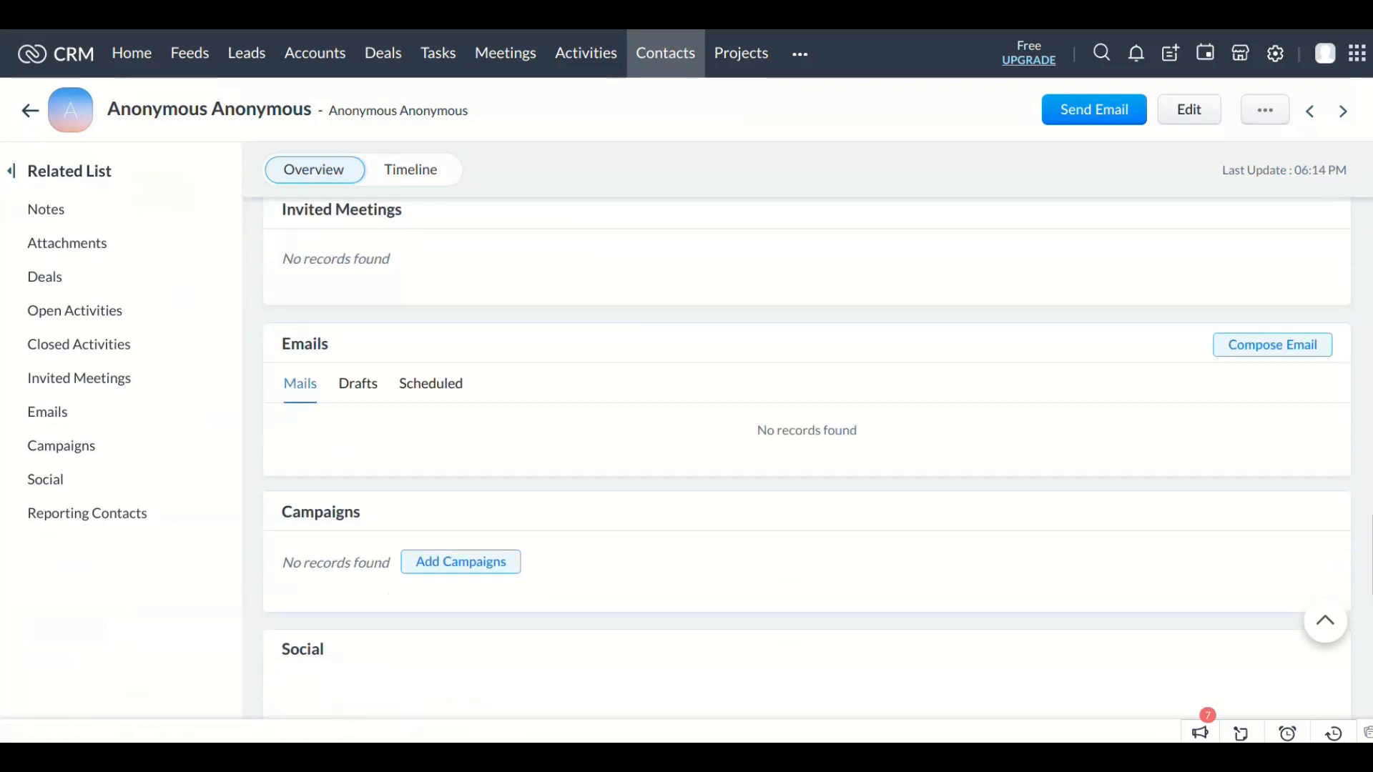
pyautogui.scroll(18, 807, 458)
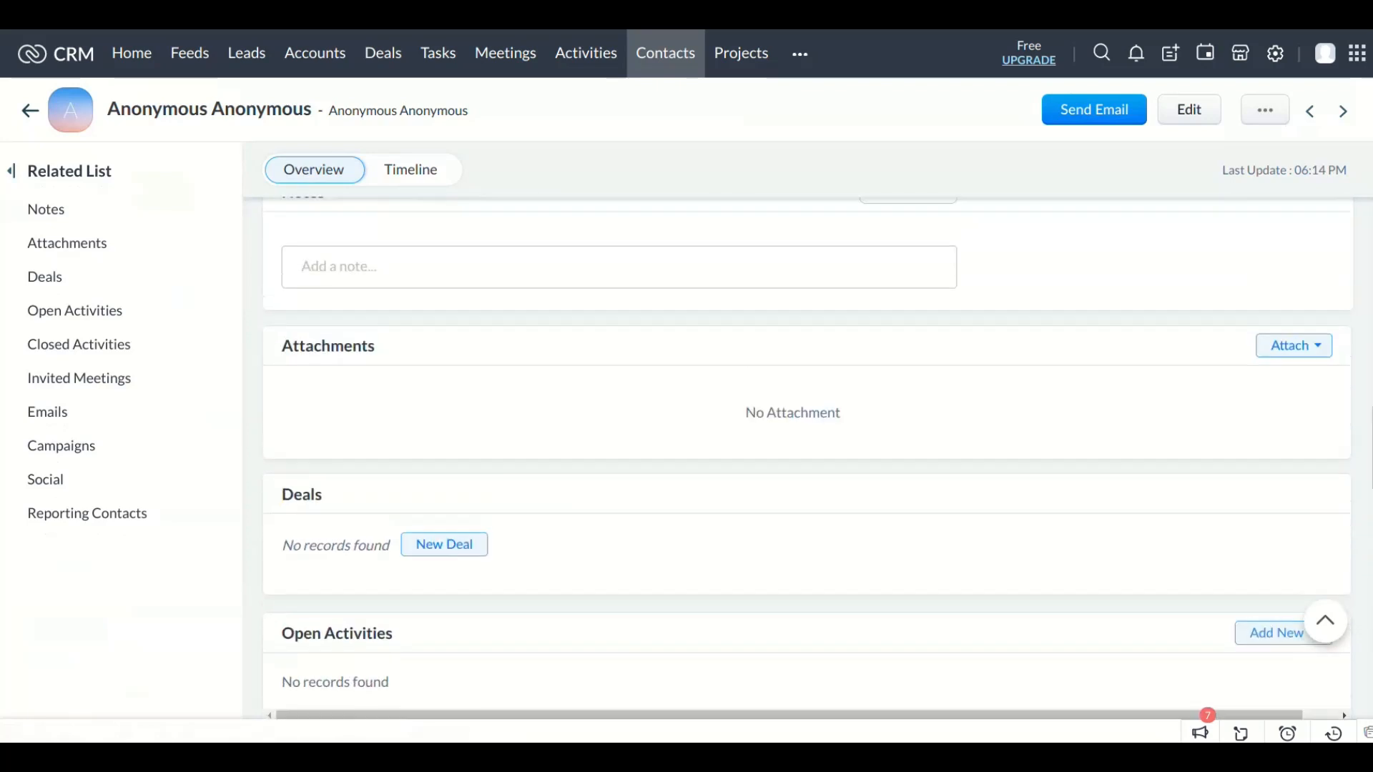
pyautogui.scroll(12, 807, 457)
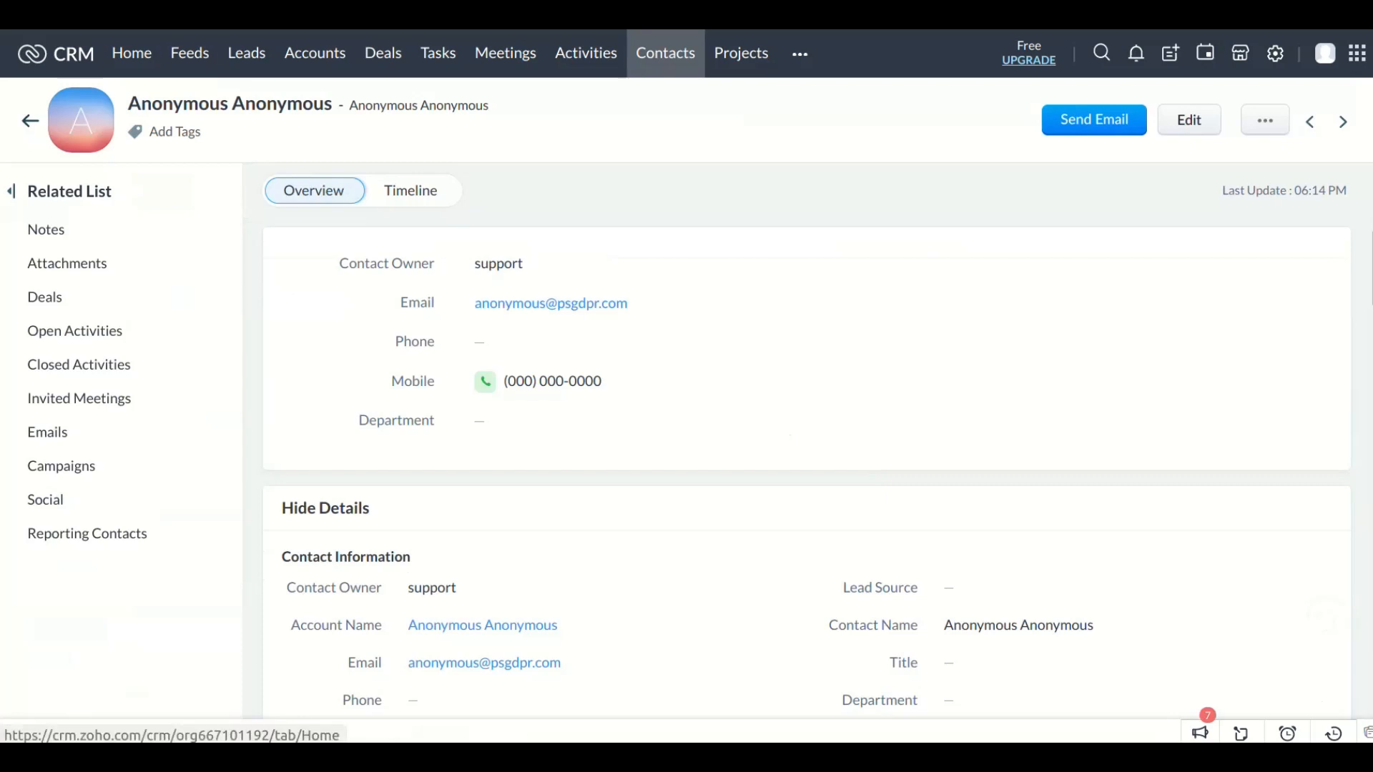
pyautogui.click(132, 53)
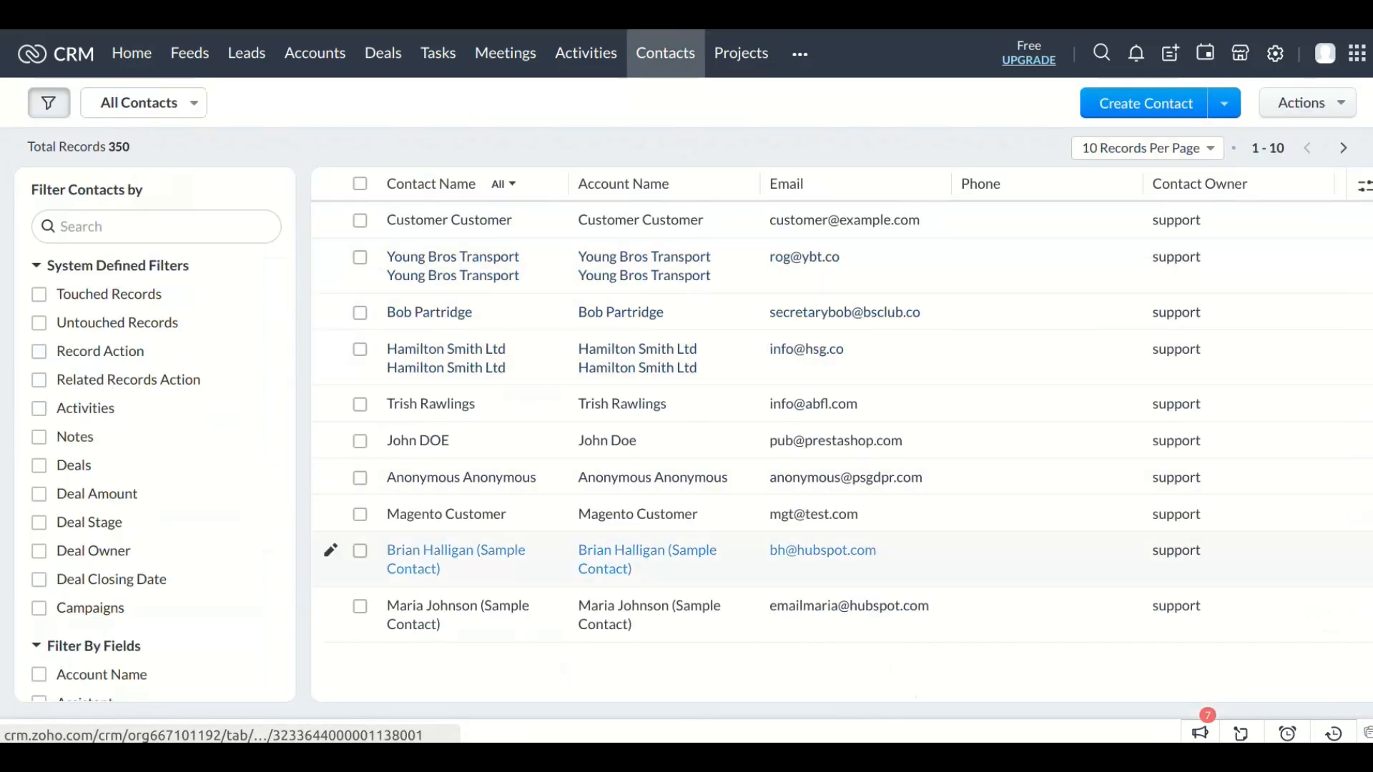